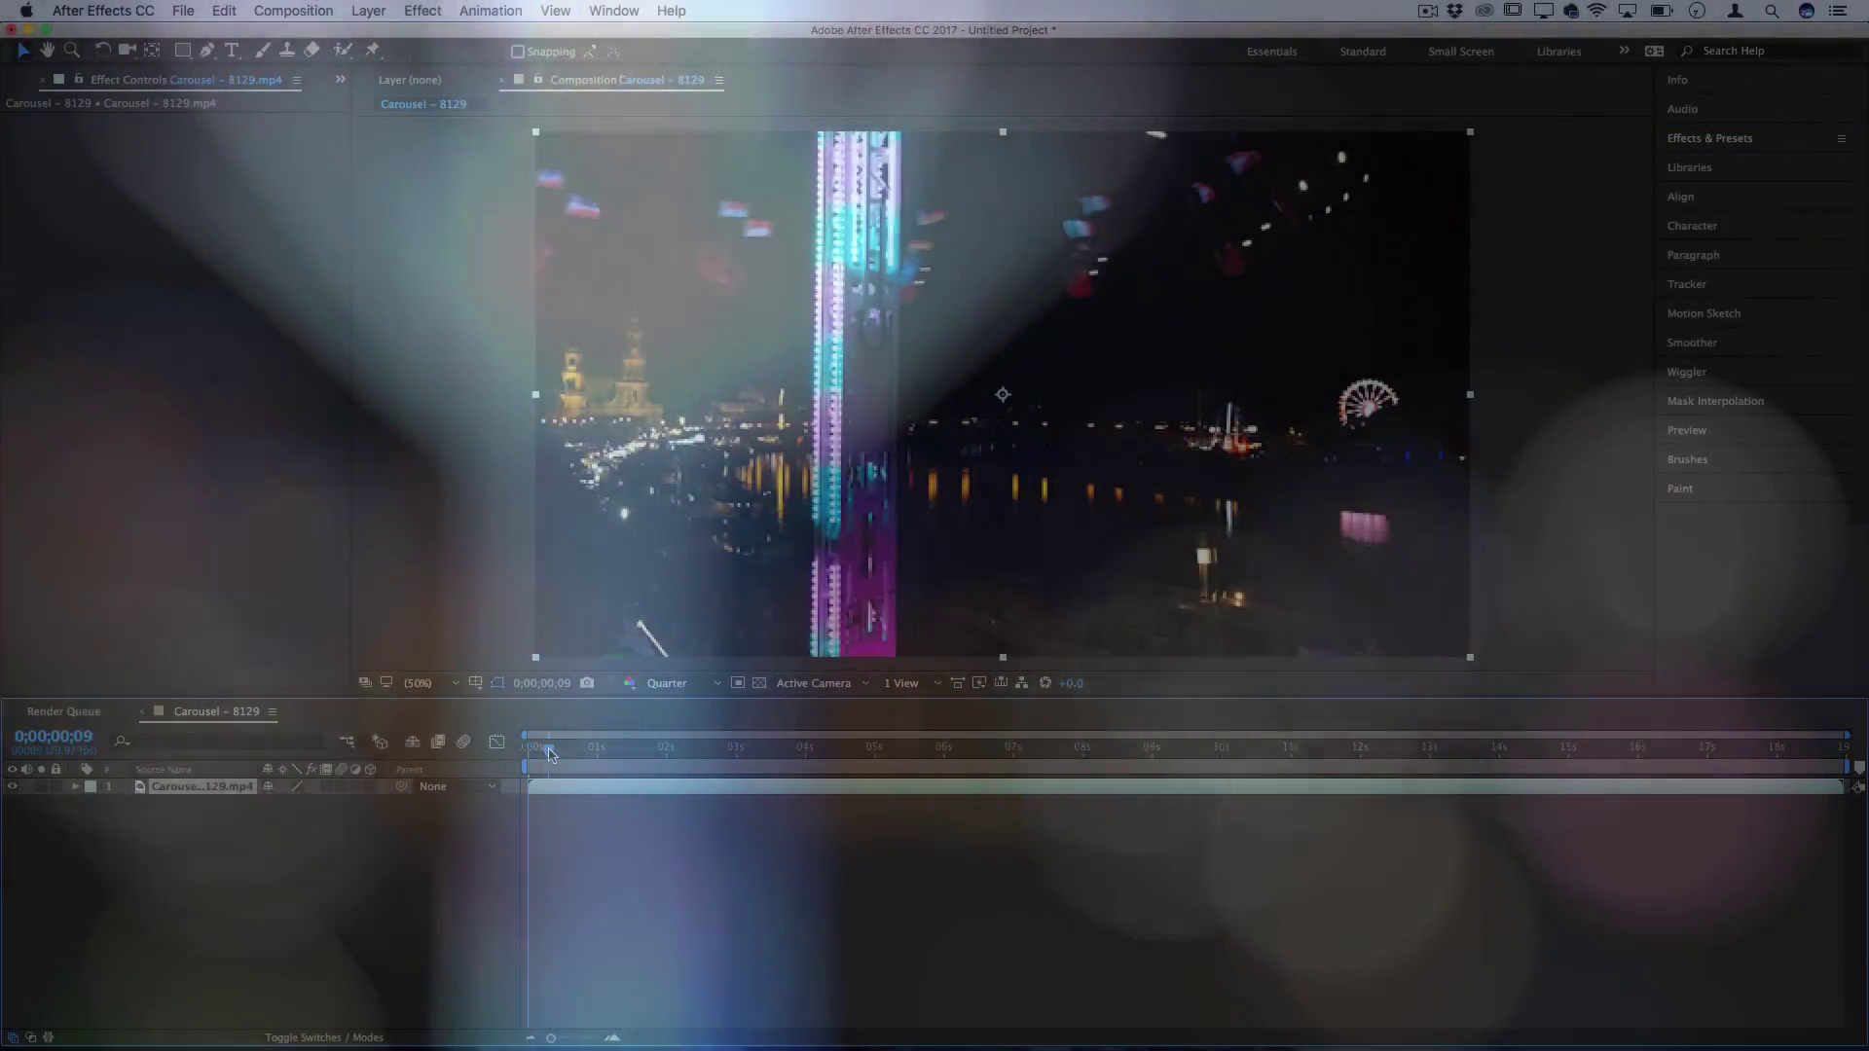
# Move the Carousel – 8129 playhead to 0;00;05;08, showing the lit tower and skyline
pyautogui.moveTo(550, 754); pyautogui.dragTo(893, 749)
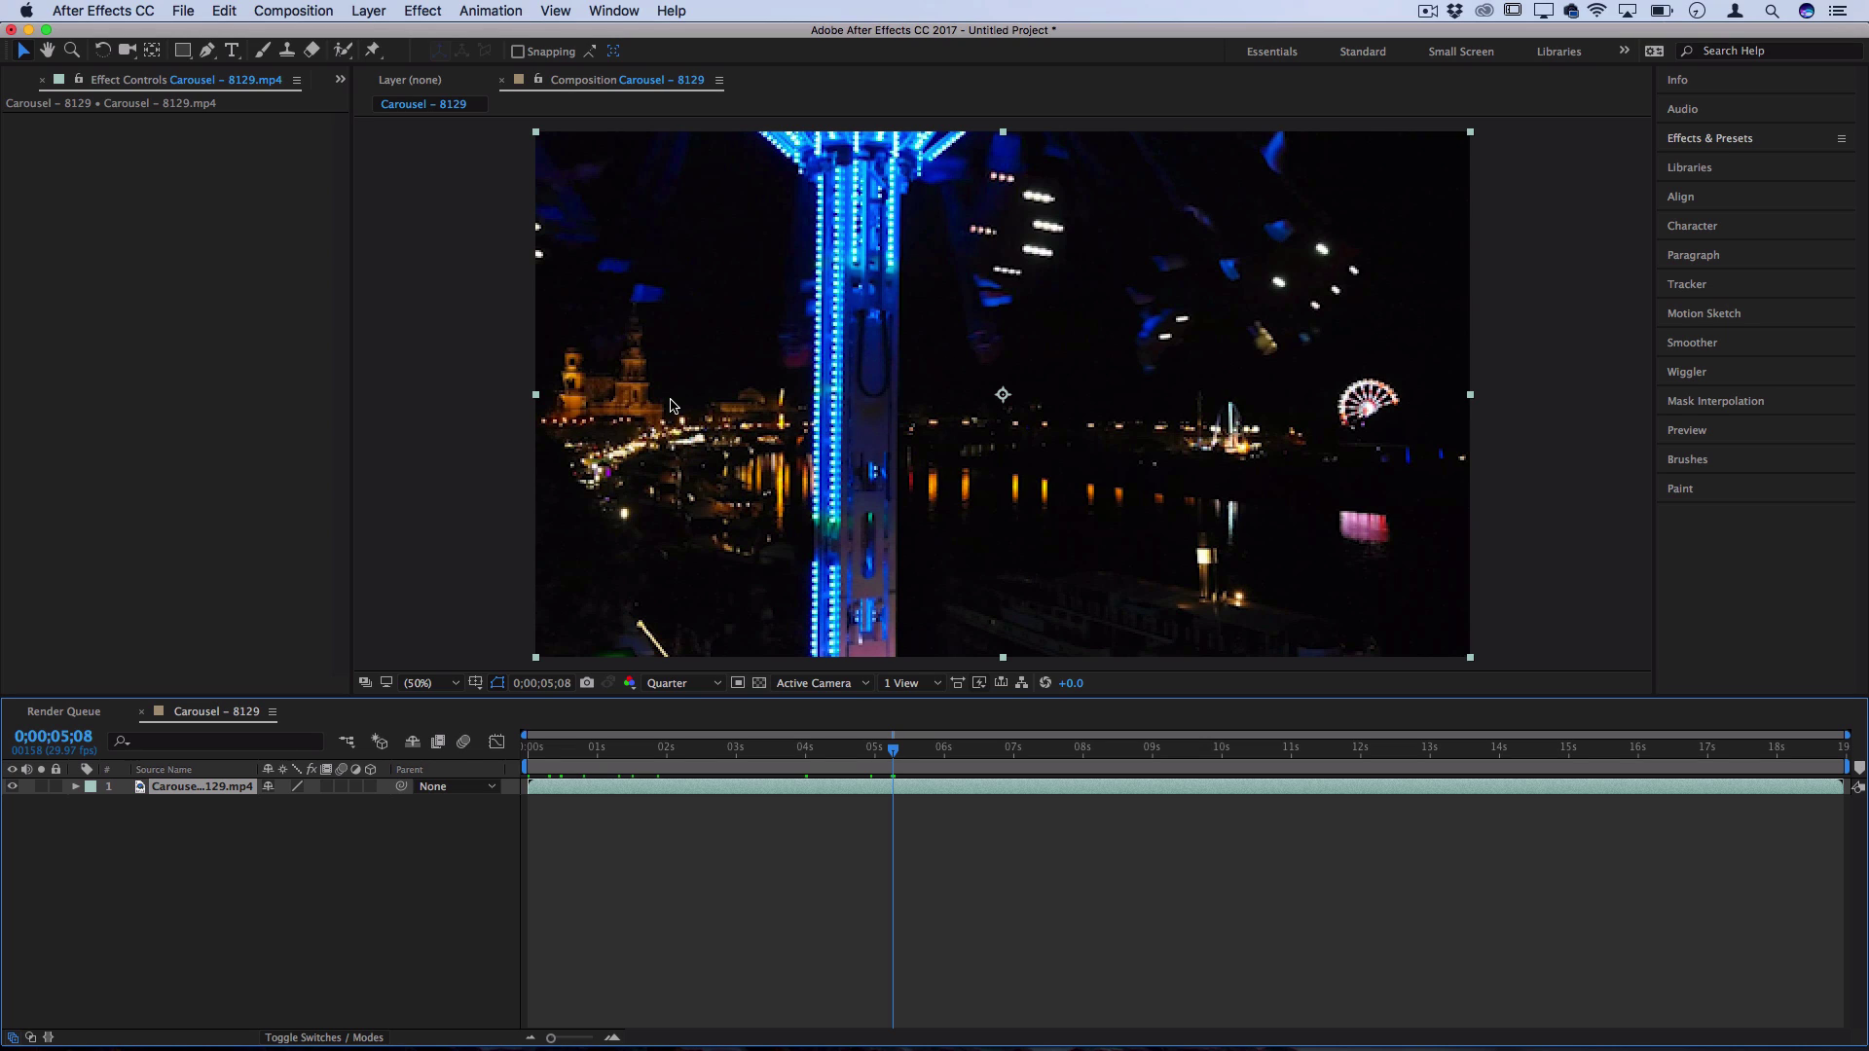
# Search Effects & Presets for 'camera lens' and apply Camera Lens Blur to the Carousel layer
pyautogui.click(1720, 142)
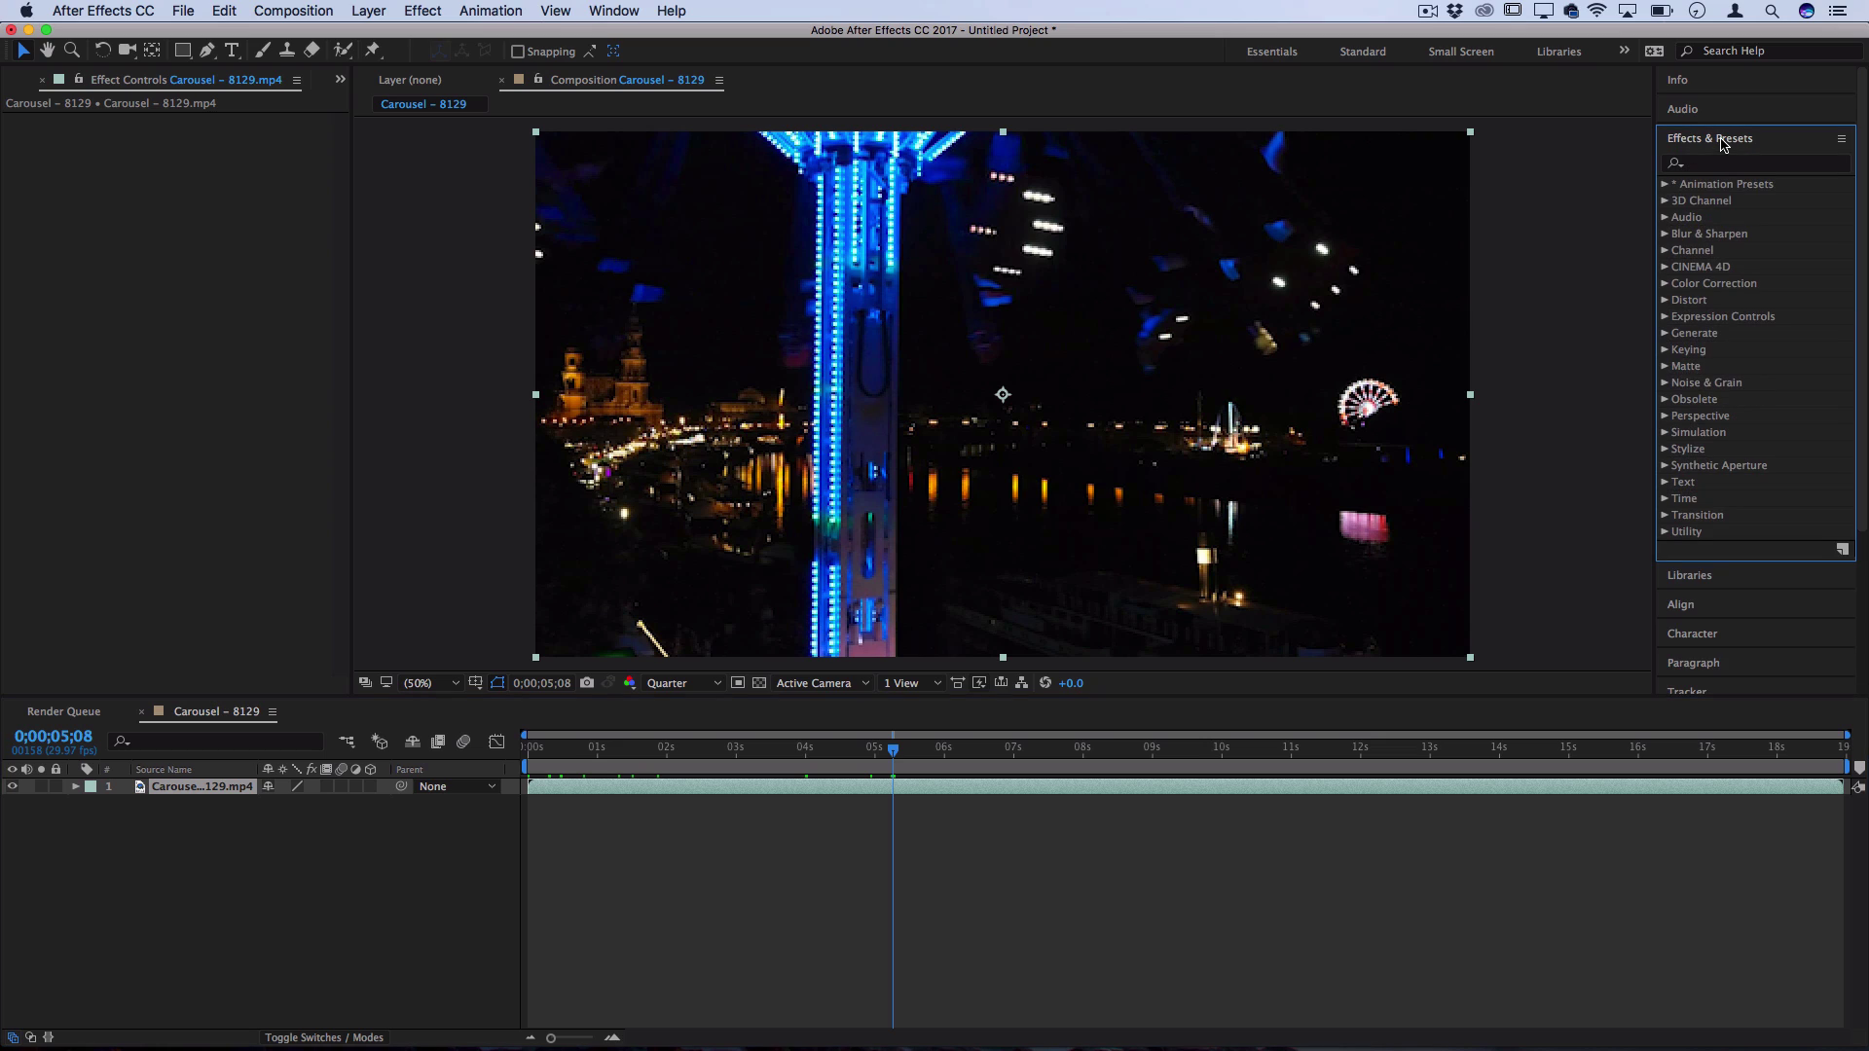
pyautogui.click(1715, 167)
pyautogui.write('ca')
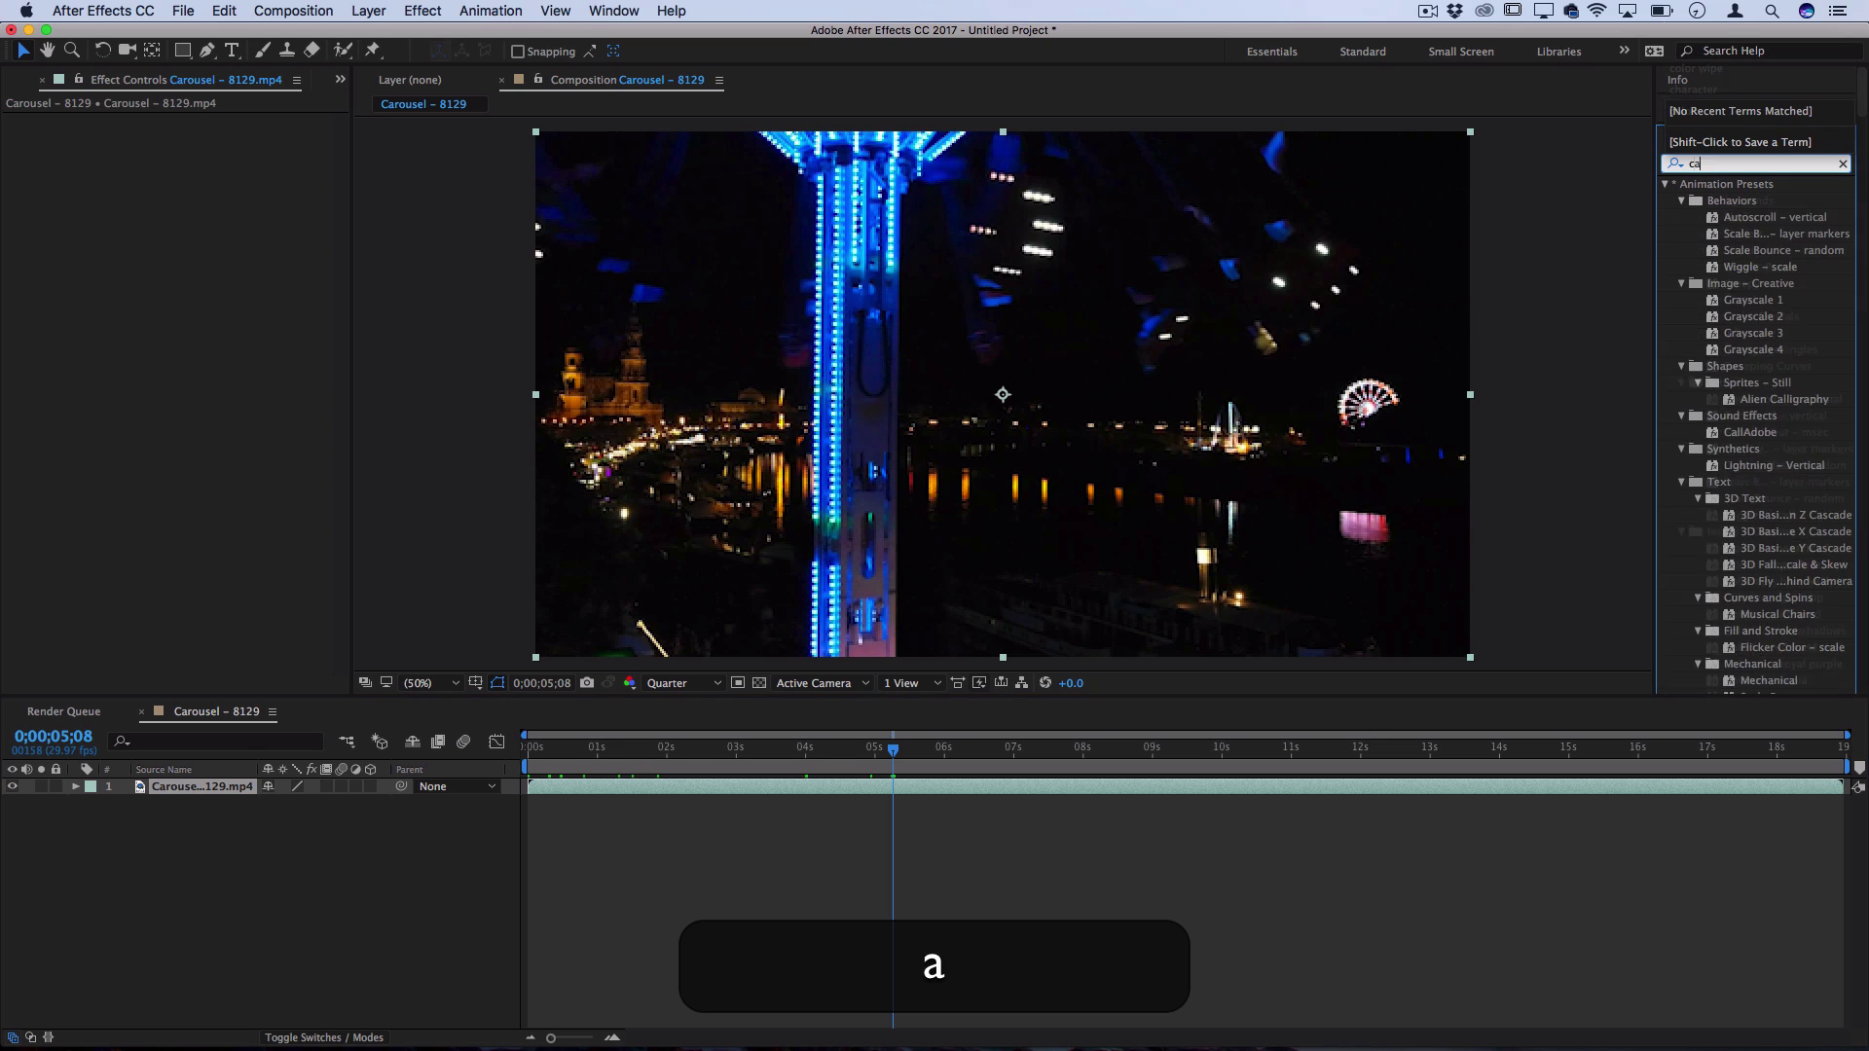
pyautogui.write('mera lens')
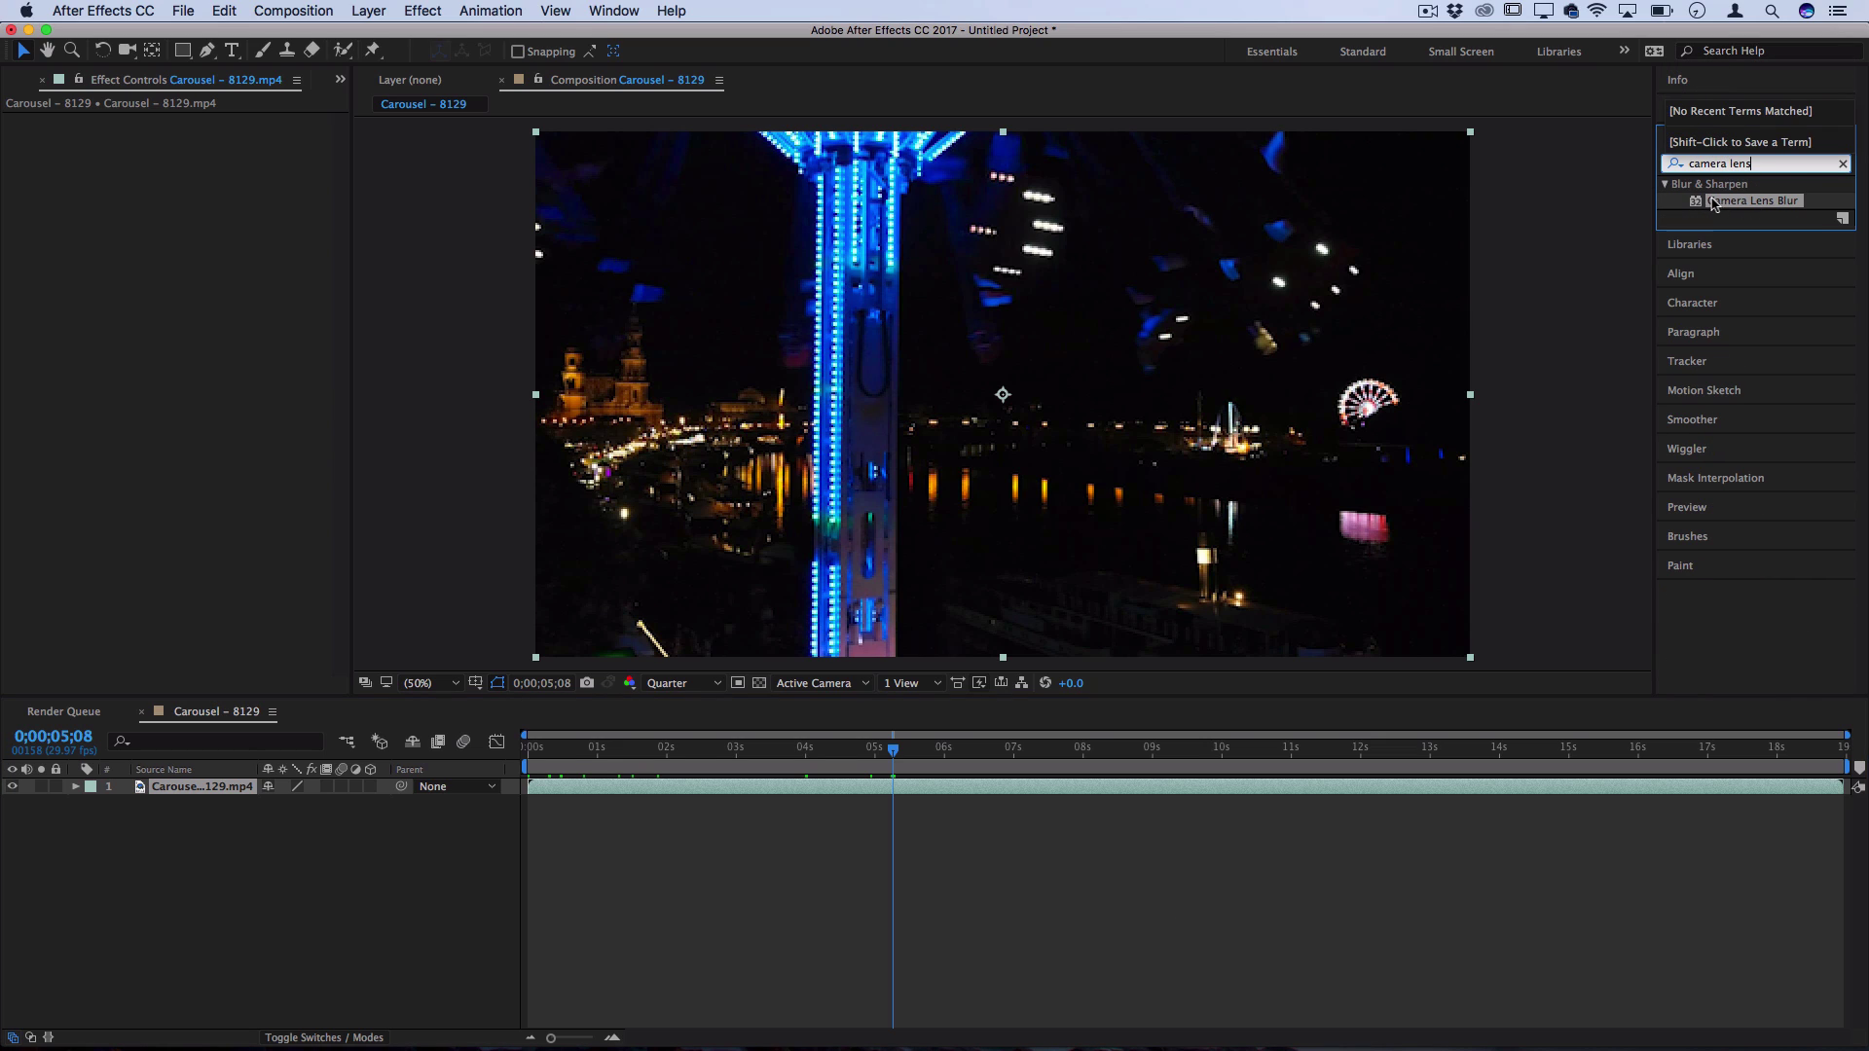
pyautogui.click(1757, 209)
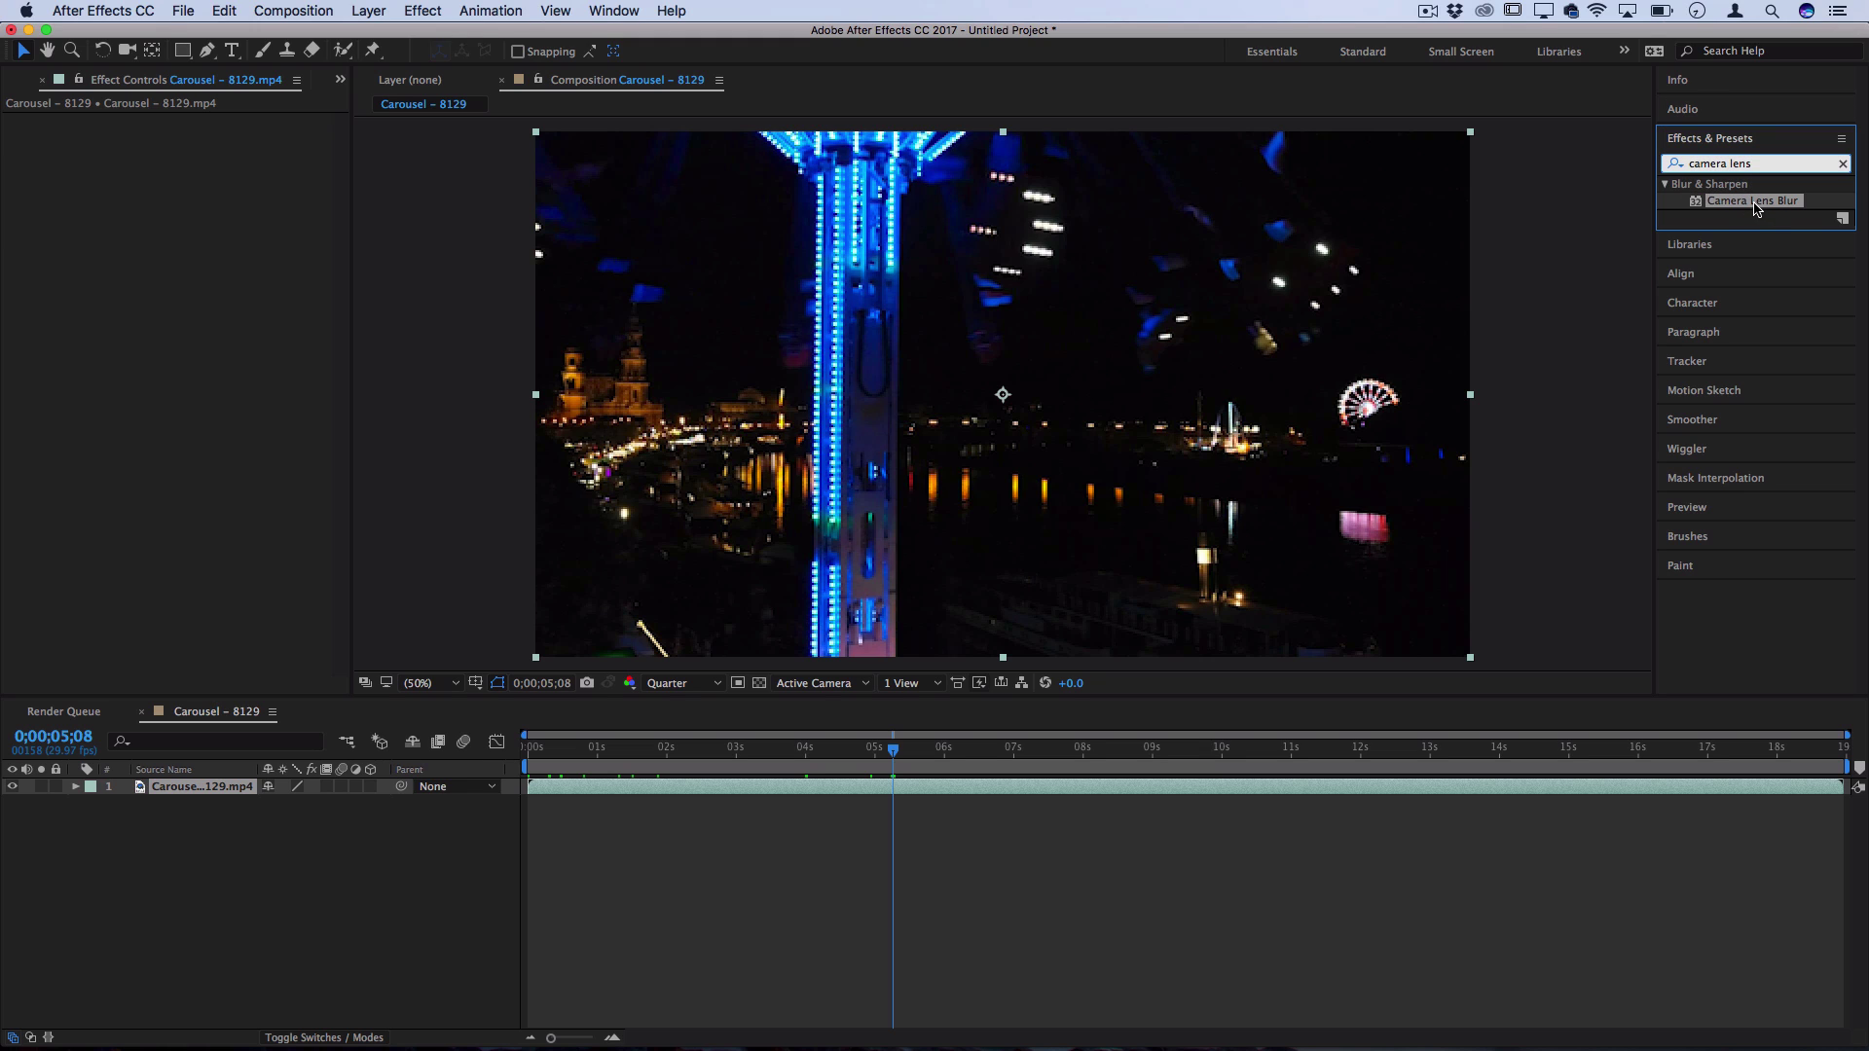
pyautogui.moveTo(1757, 208); pyautogui.dragTo(217, 792)
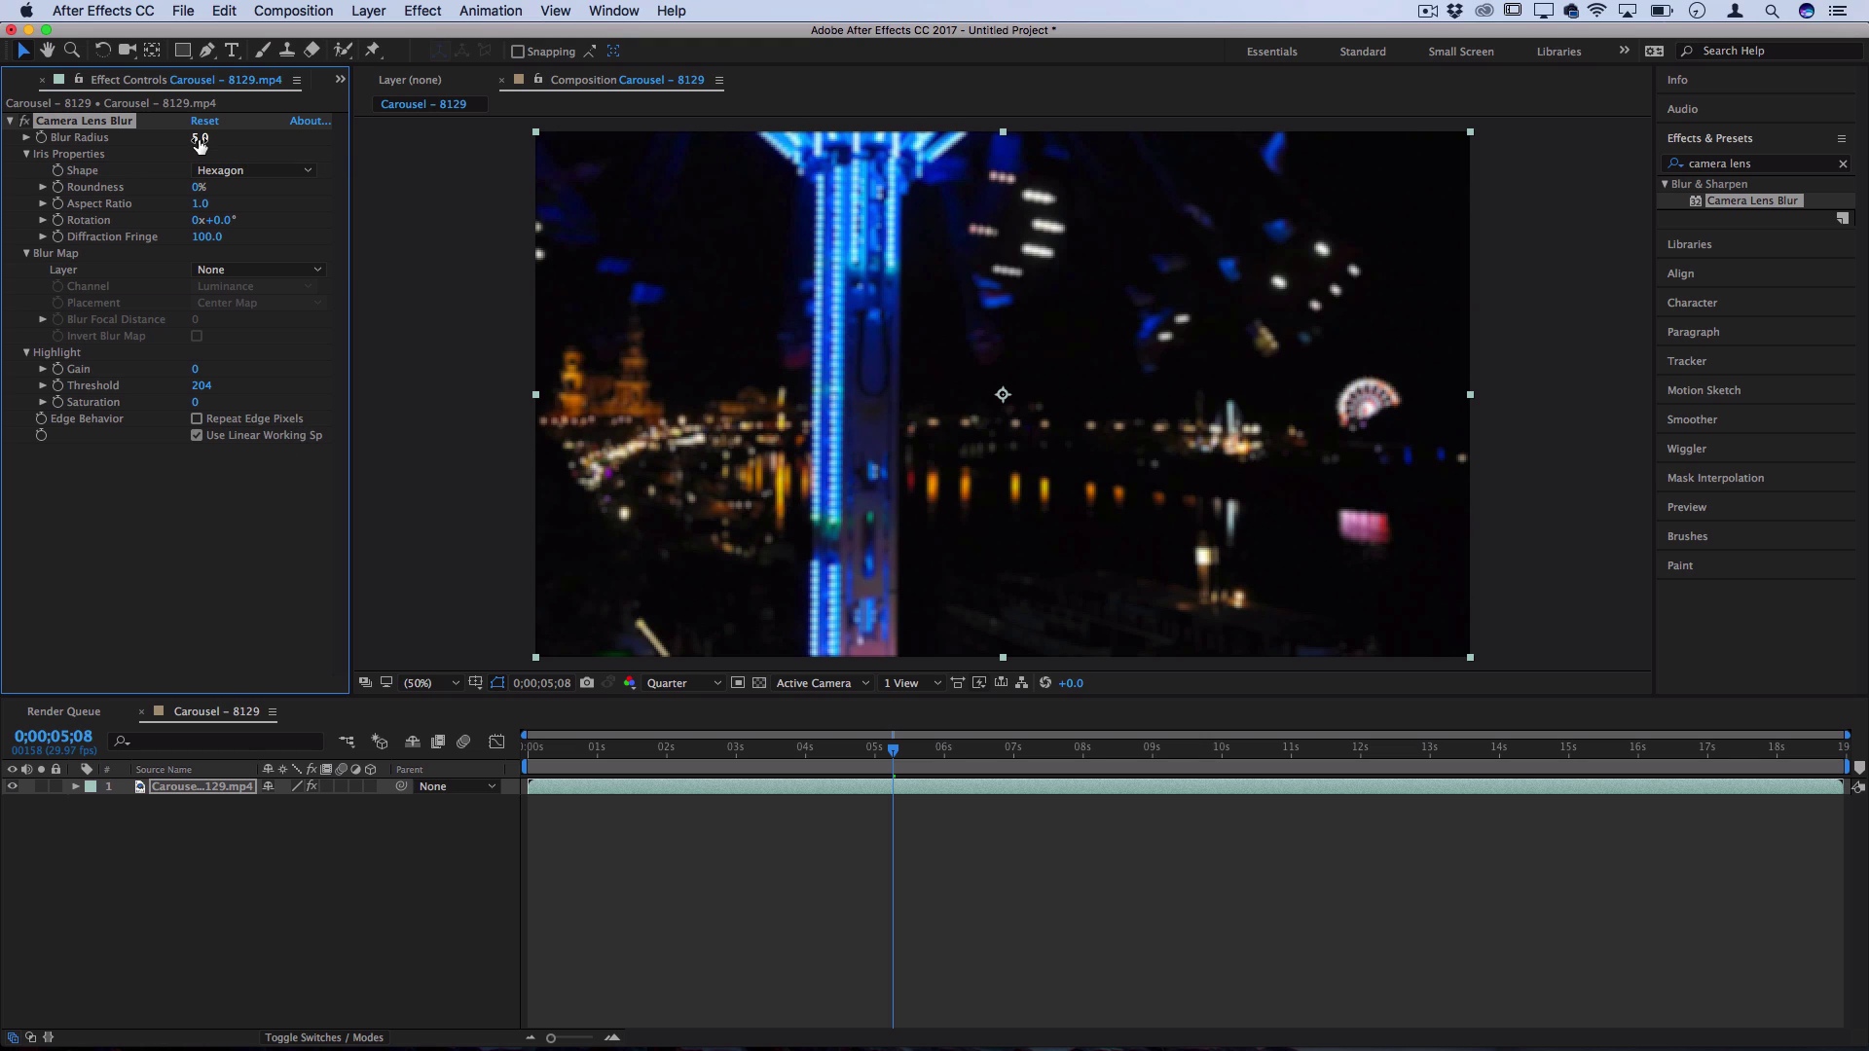
# Raise Blur Radius to about 33 and compare Full versus Quarter viewer resolution
pyautogui.moveTo(200, 143); pyautogui.dragTo(233, 149)
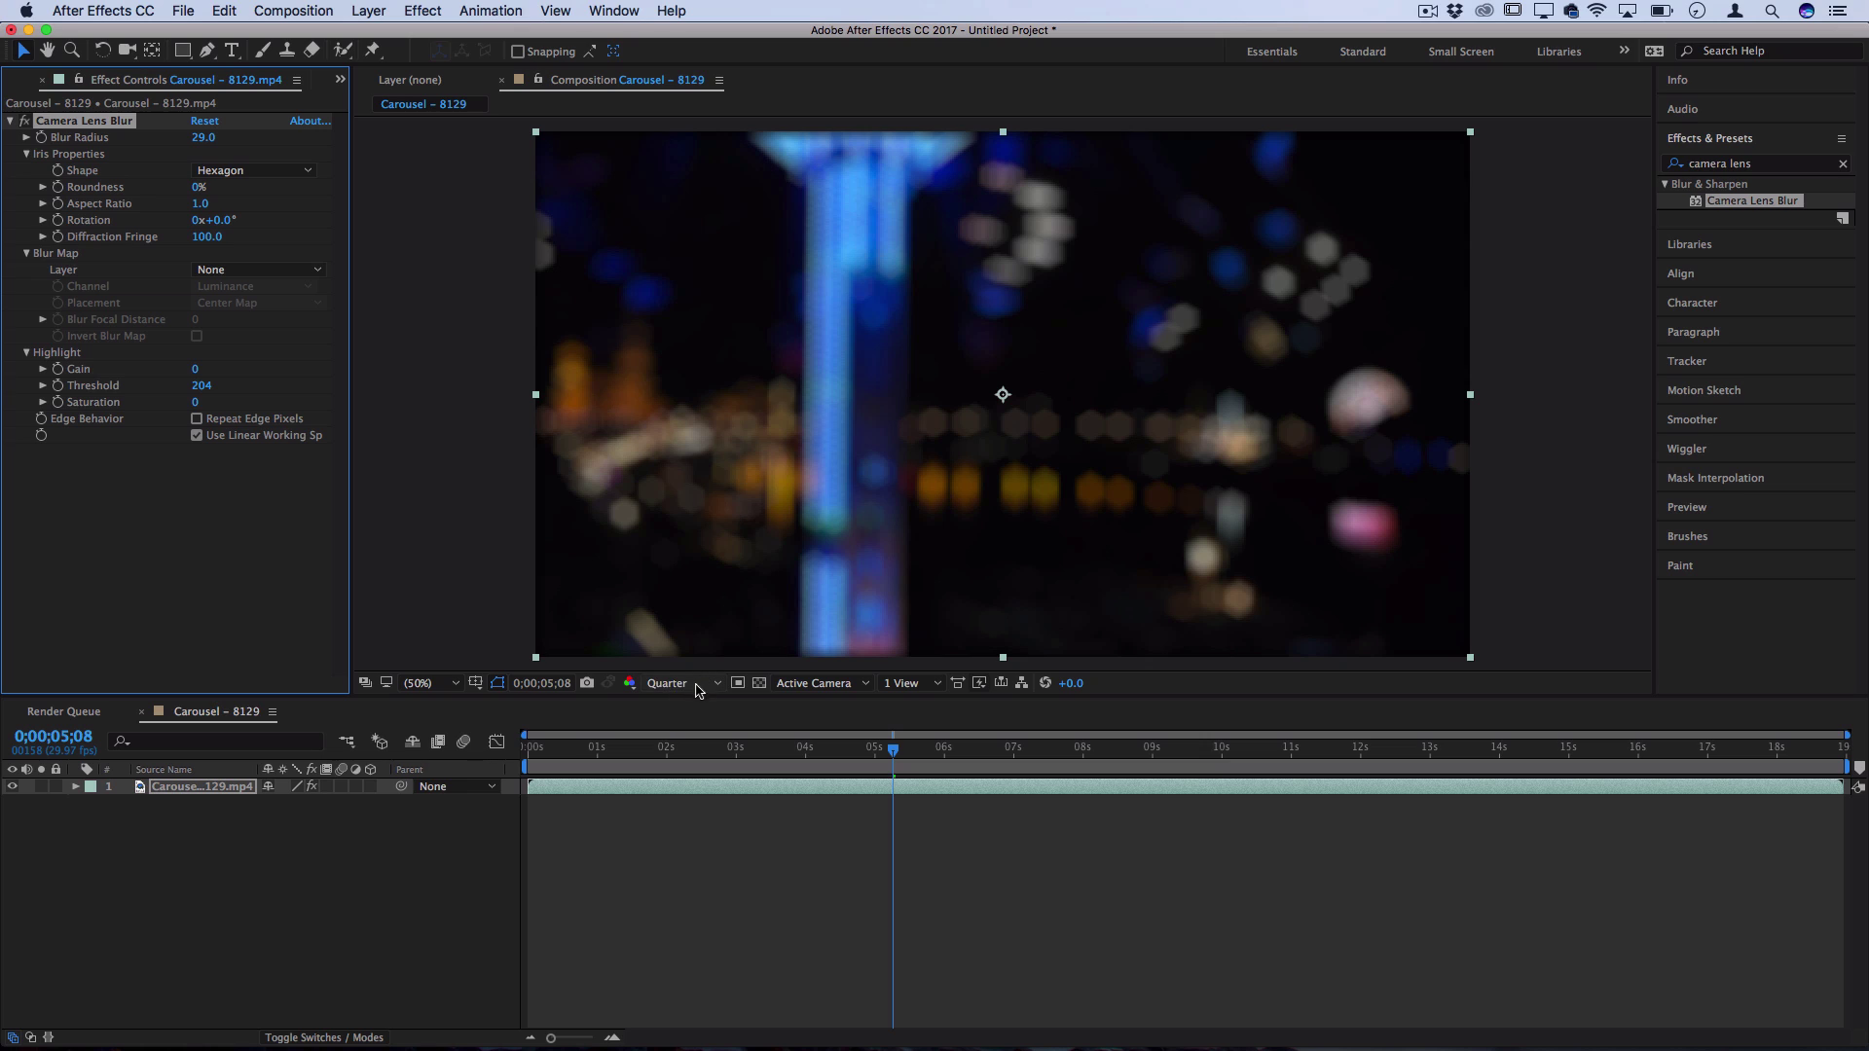
pyautogui.click(699, 685)
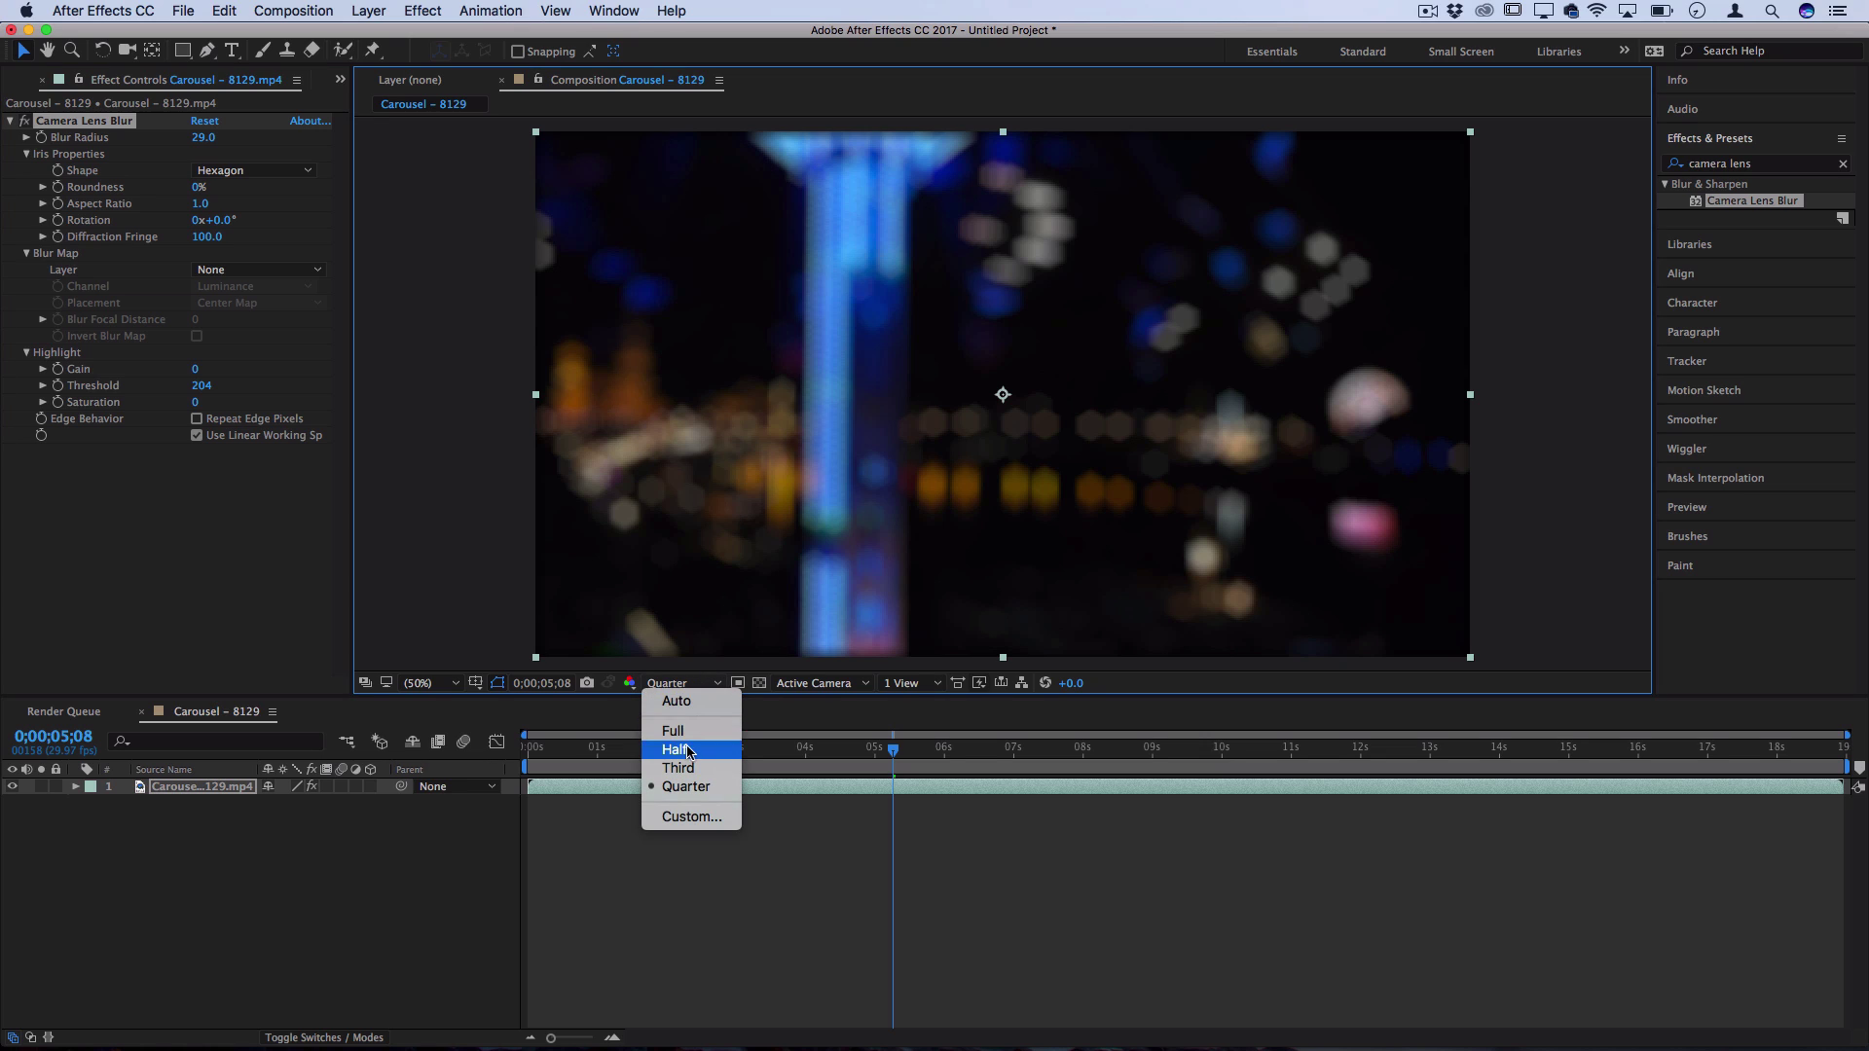
pyautogui.click(694, 738)
pyautogui.click(686, 684)
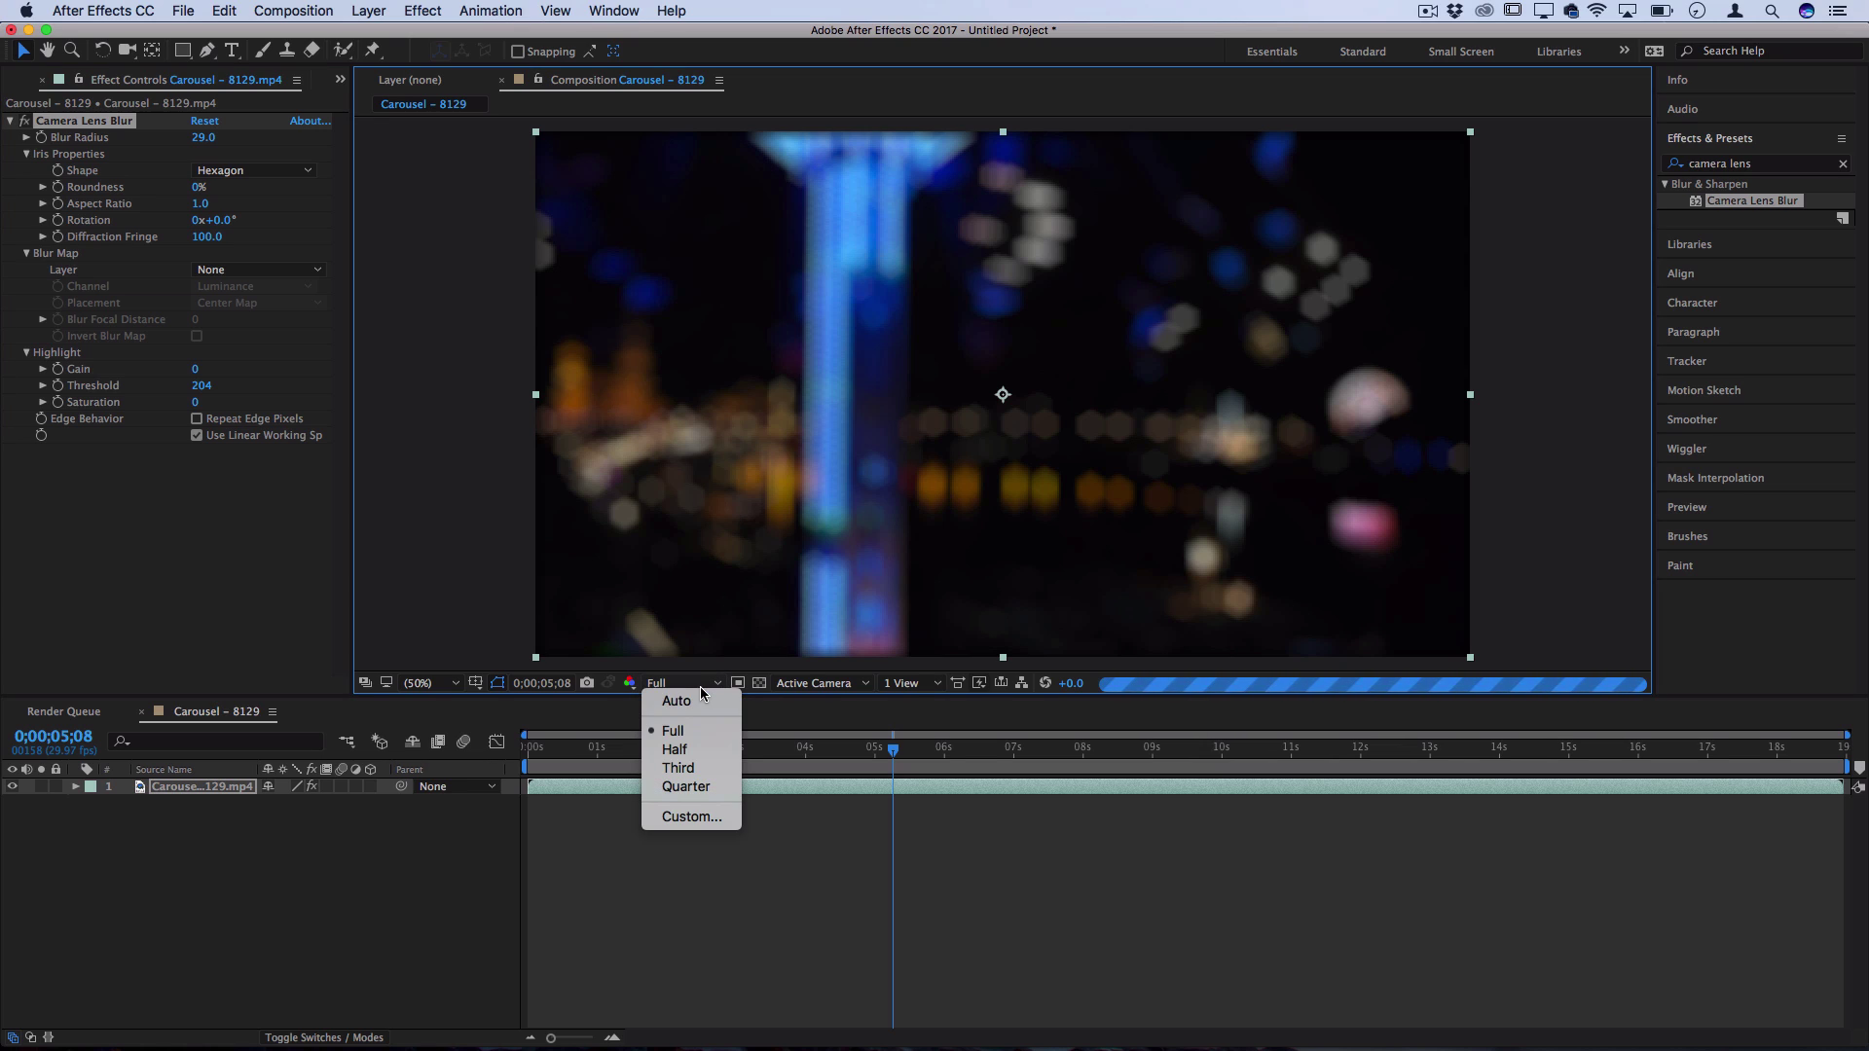
pyautogui.click(698, 788)
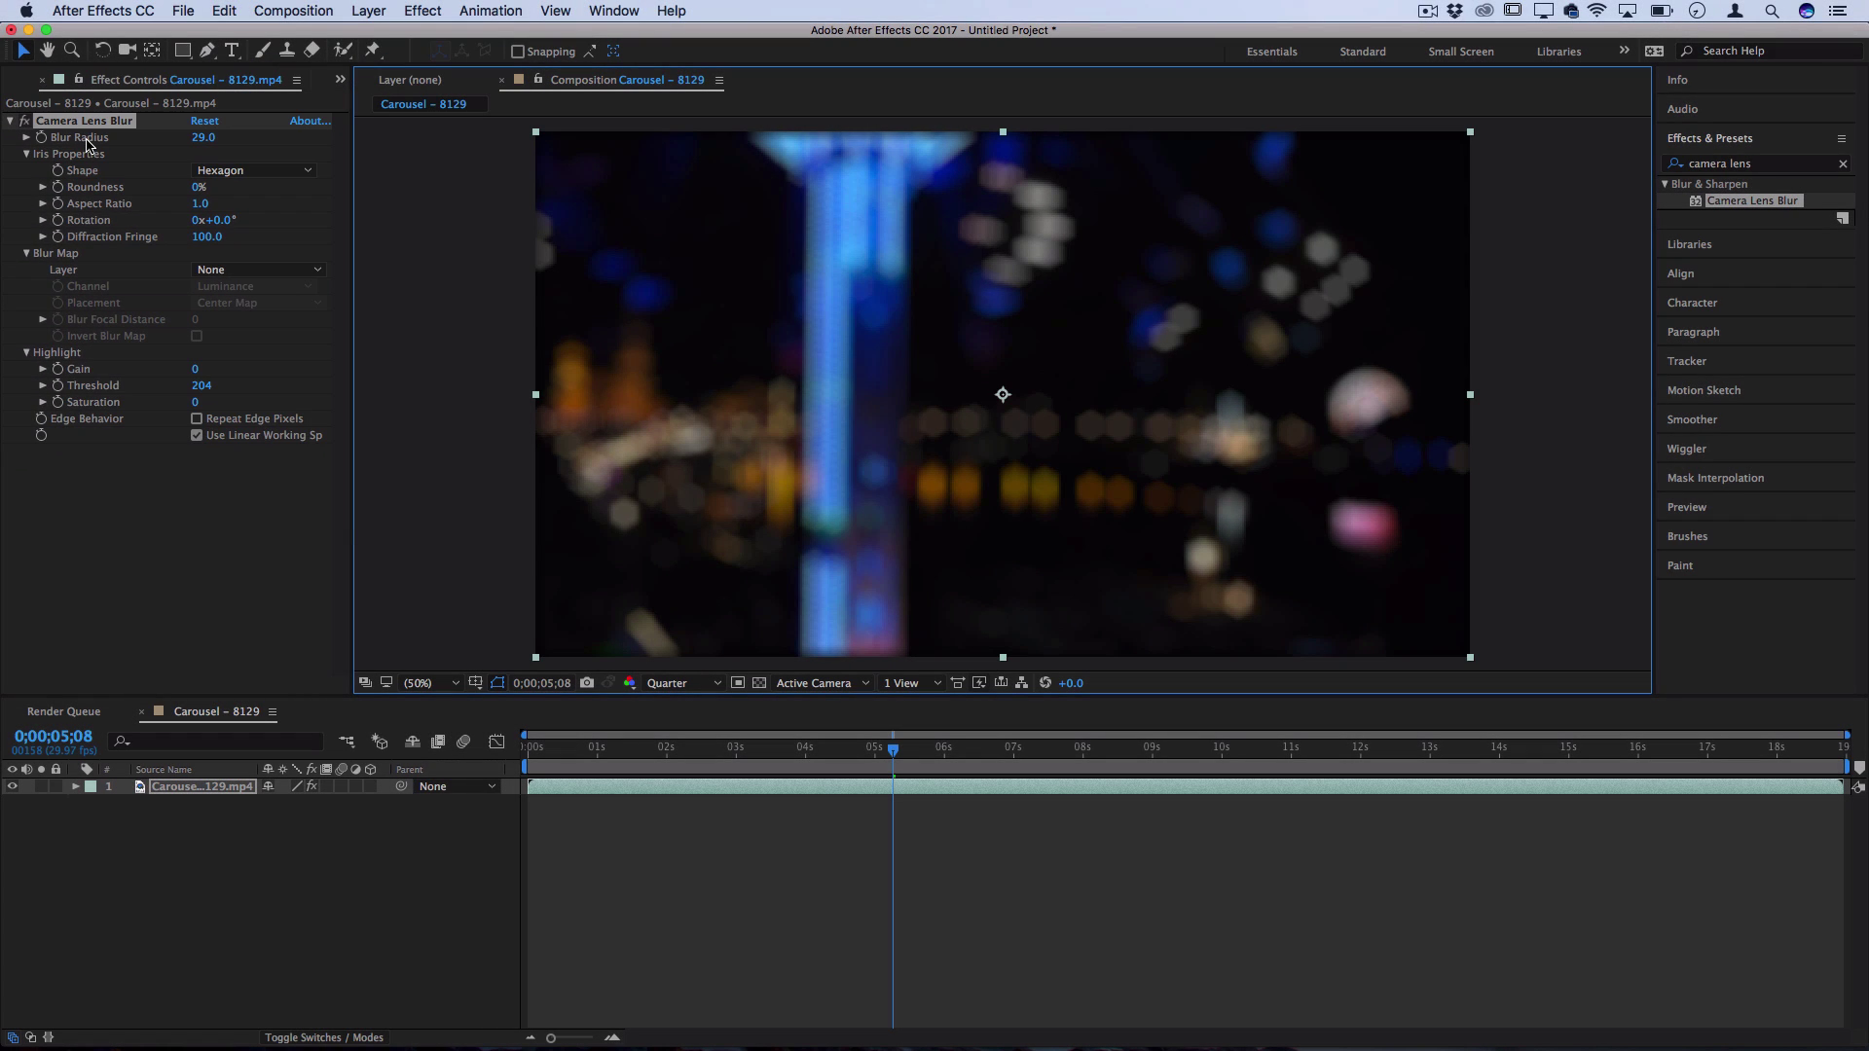
# Reset Blur Radius to 5, then scrub it up to 75
pyautogui.click(203, 138)
pyautogui.write('5')
pyautogui.press('Return')
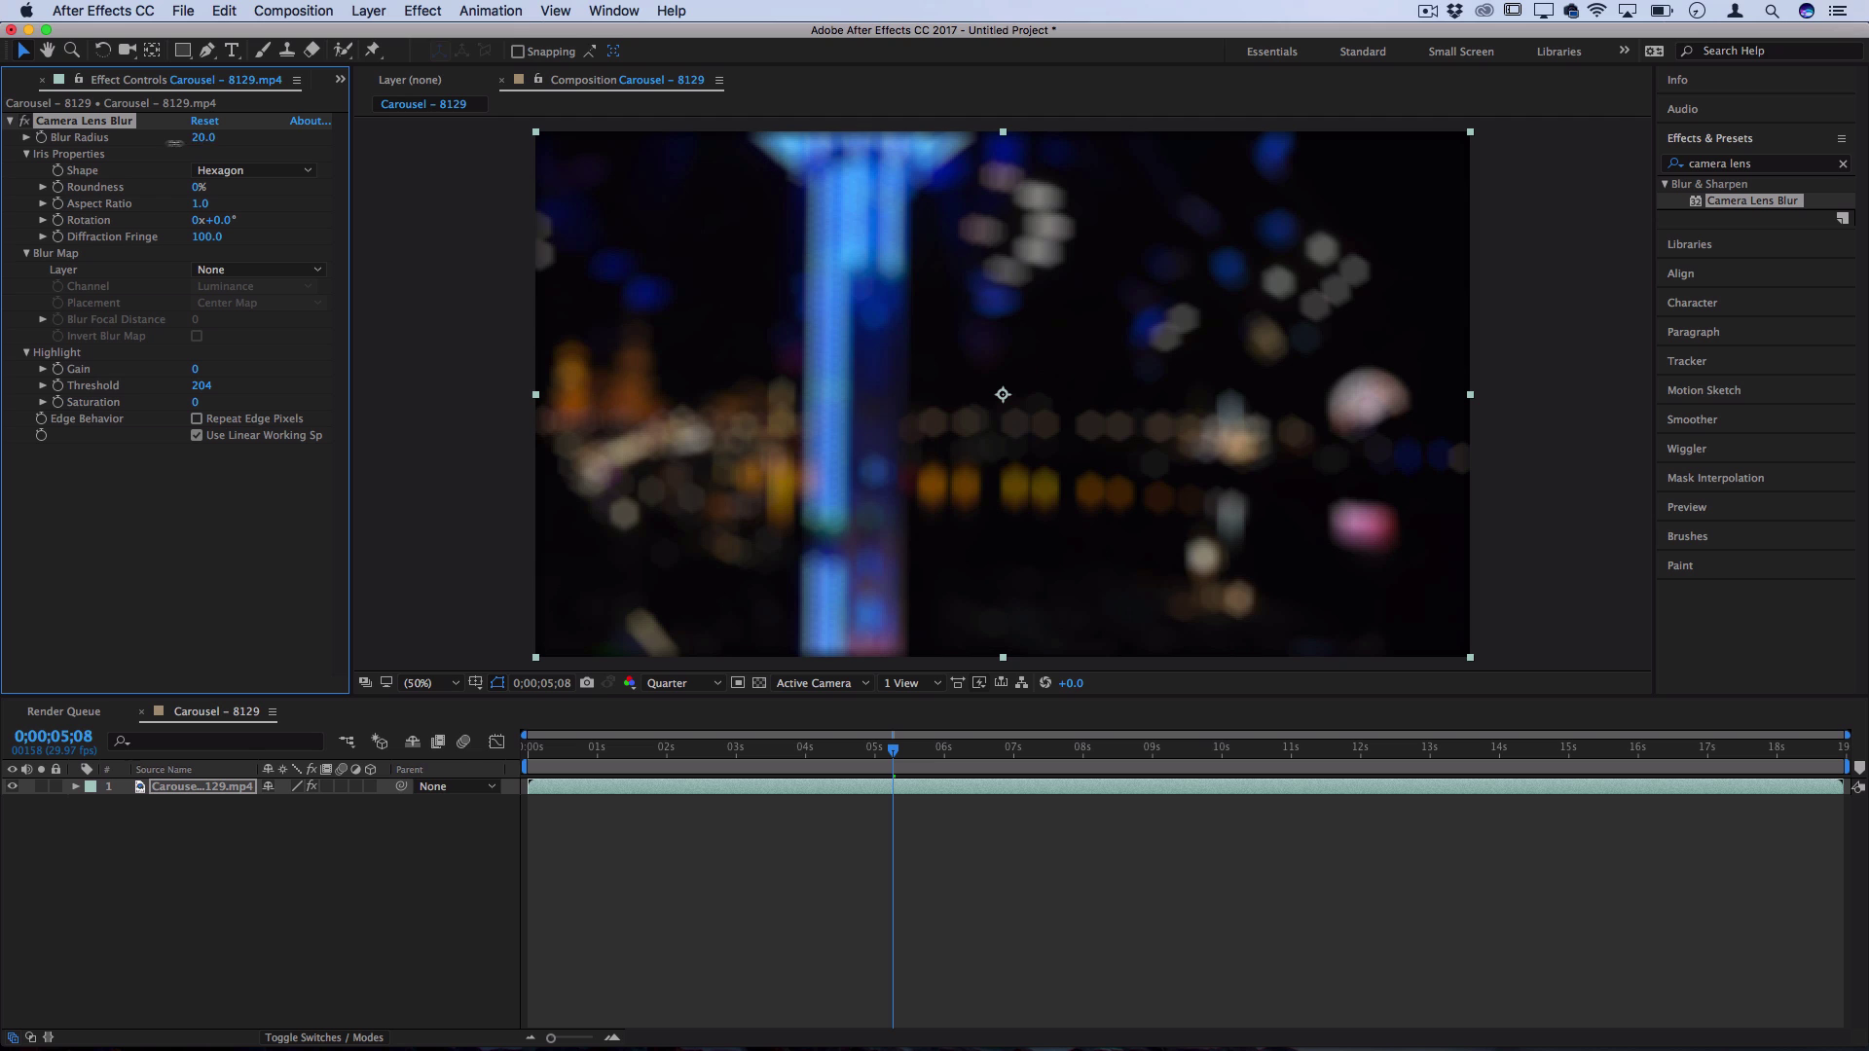
pyautogui.moveTo(139, 144)
pyautogui.mouseDown()
pyautogui.moveTo(273, 128)
pyautogui.moveTo(171, 123)
pyautogui.mouseUp()
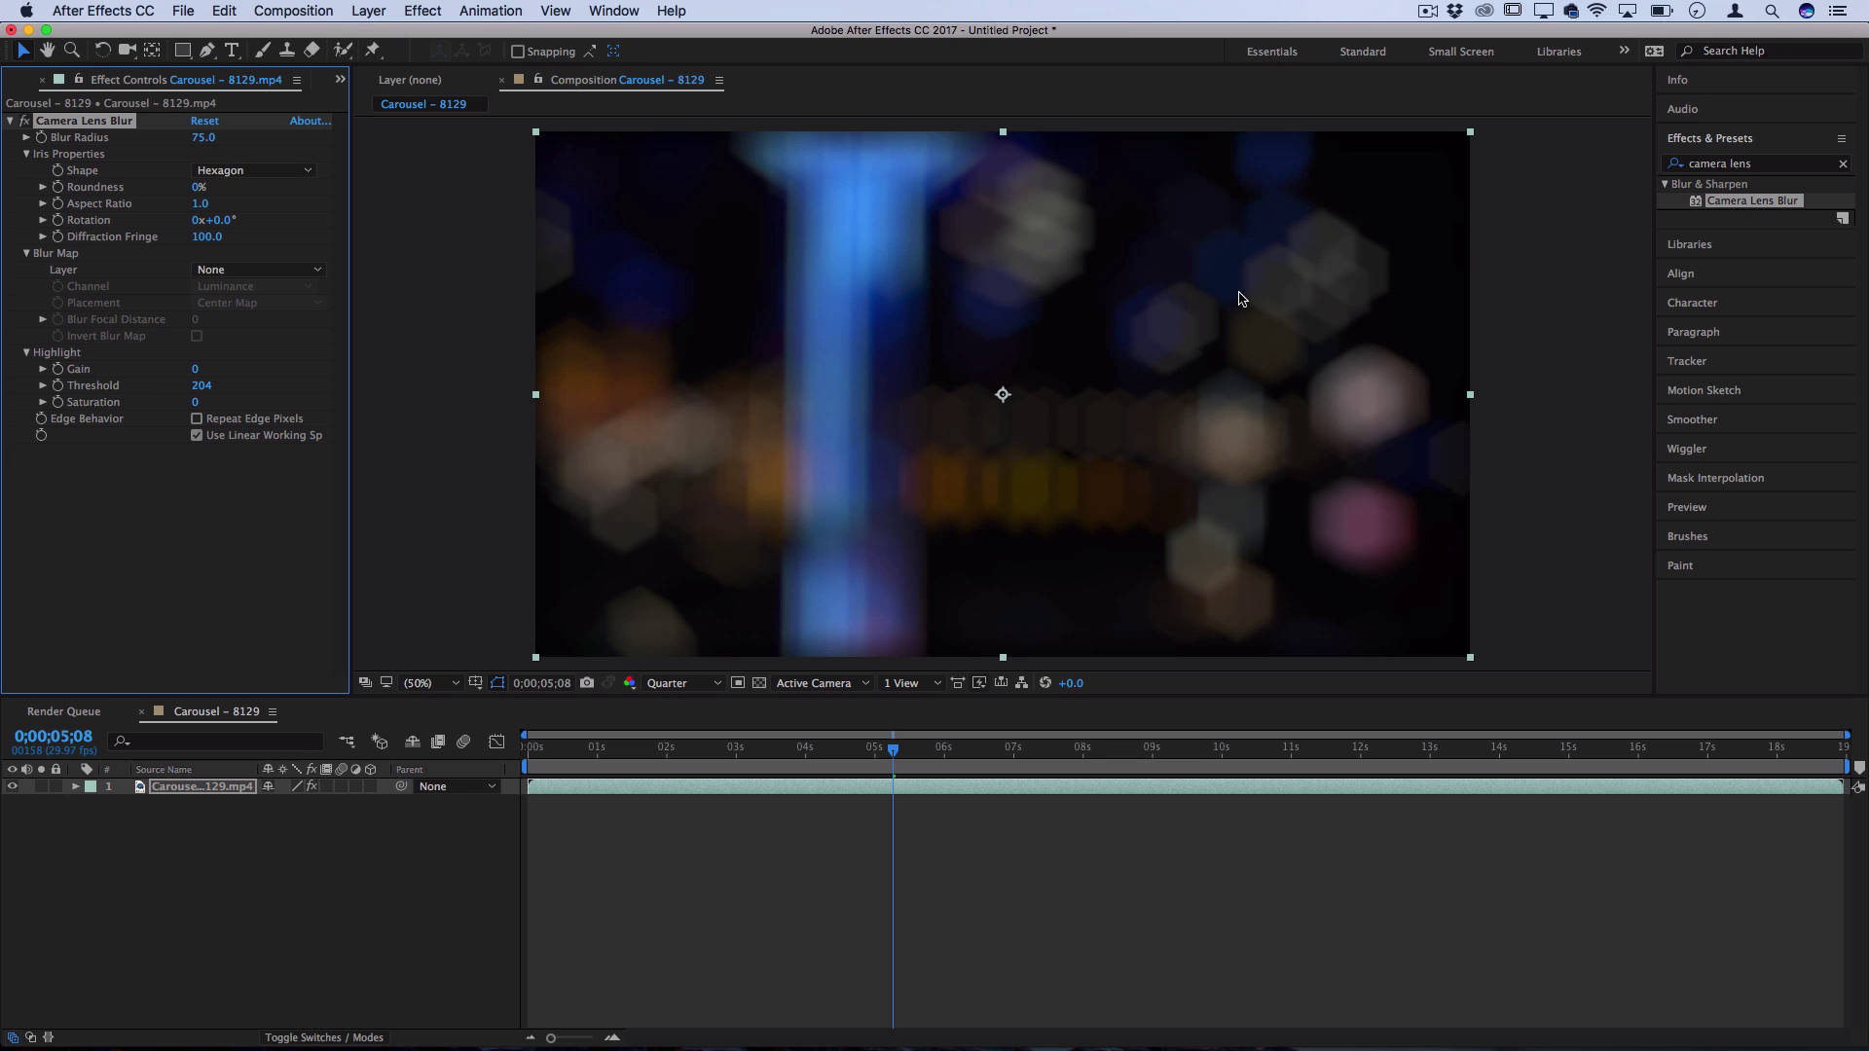
# Set the iris shape to Square with 100% Roundness and try an aspect ratio of 2.7
pyautogui.click(263, 173)
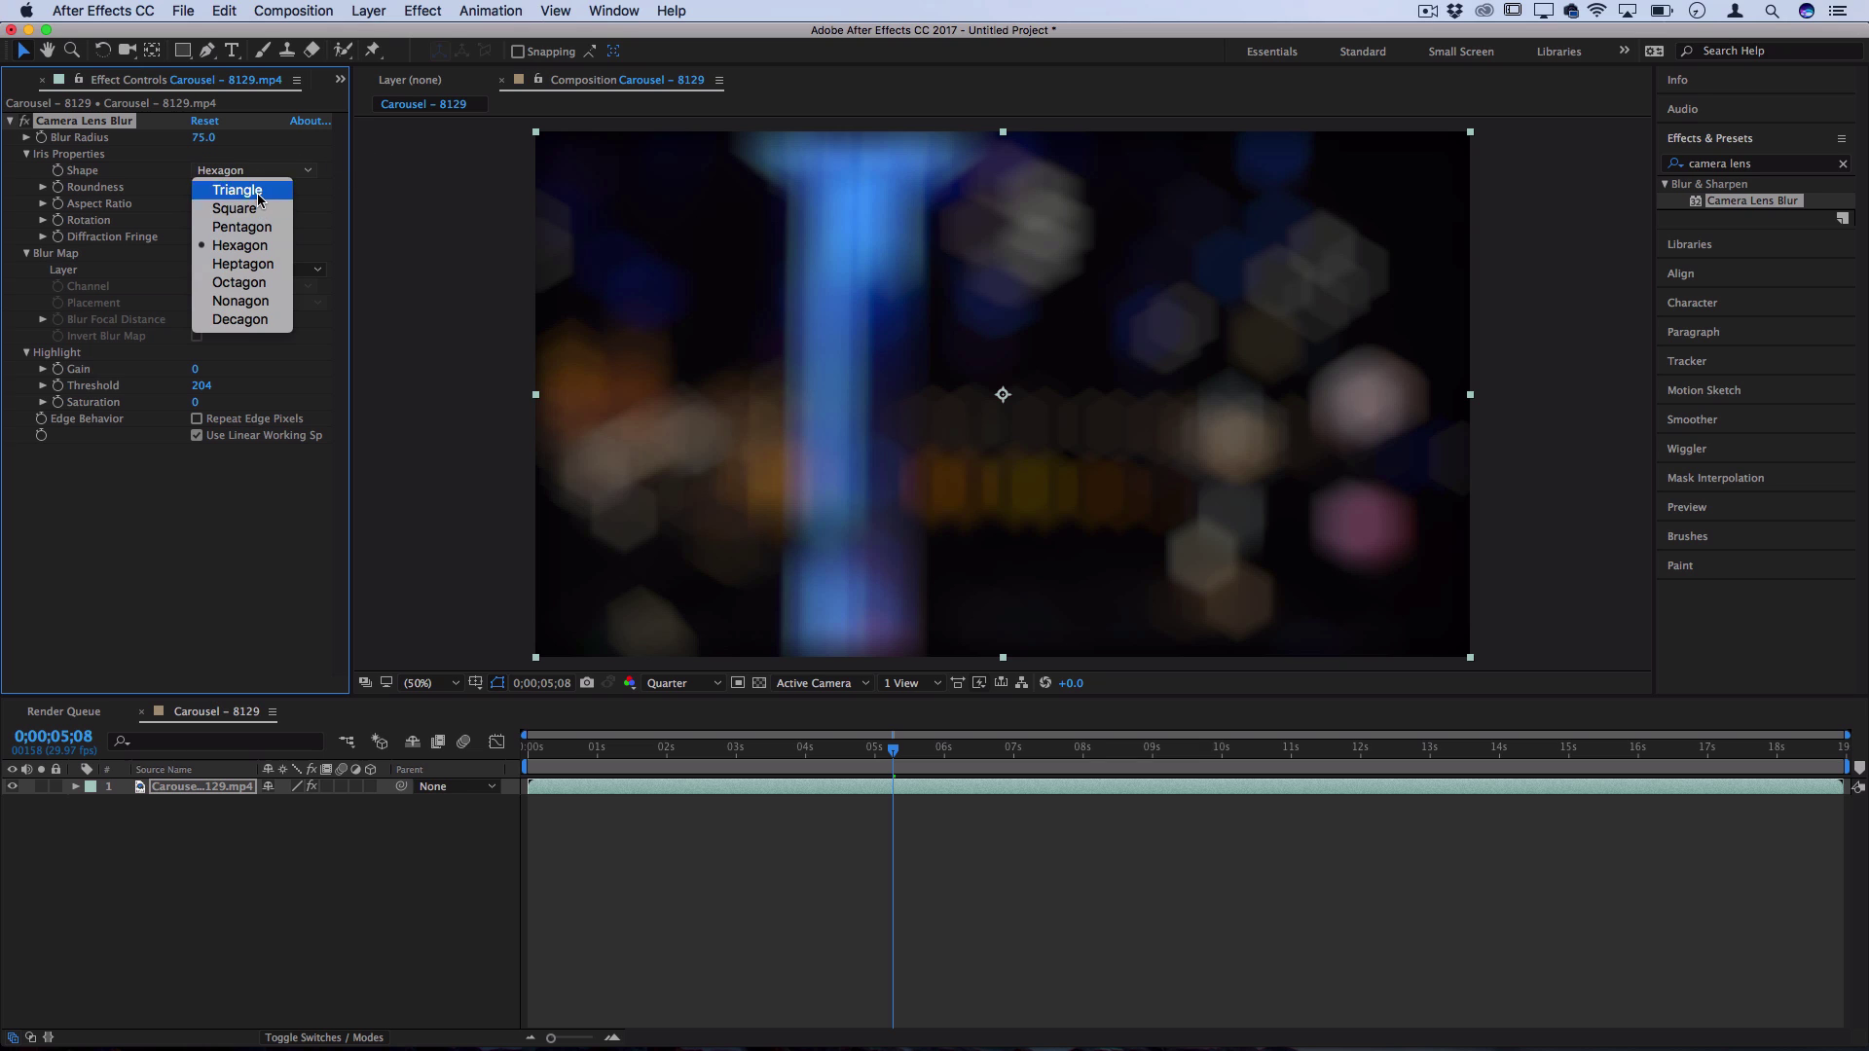
pyautogui.click(260, 185)
pyautogui.click(260, 172)
pyautogui.click(255, 208)
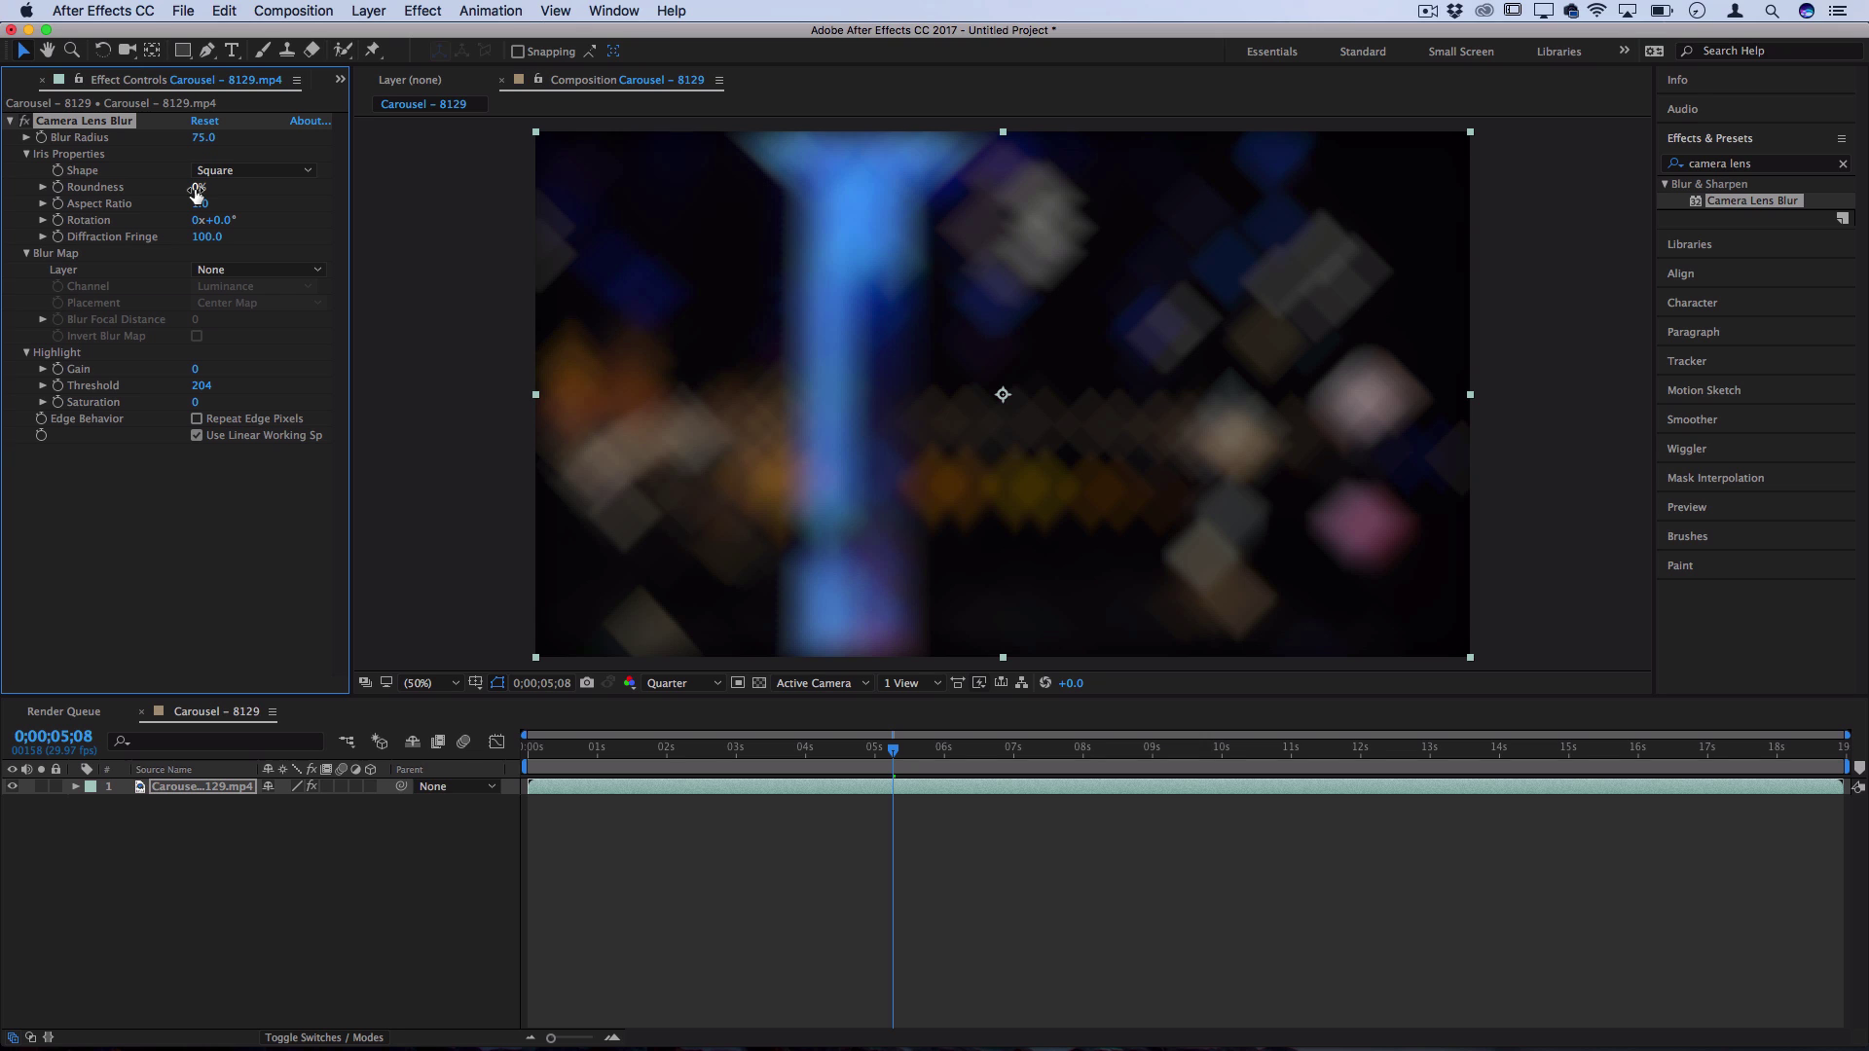
pyautogui.moveTo(198, 186); pyautogui.dragTo(386, 188)
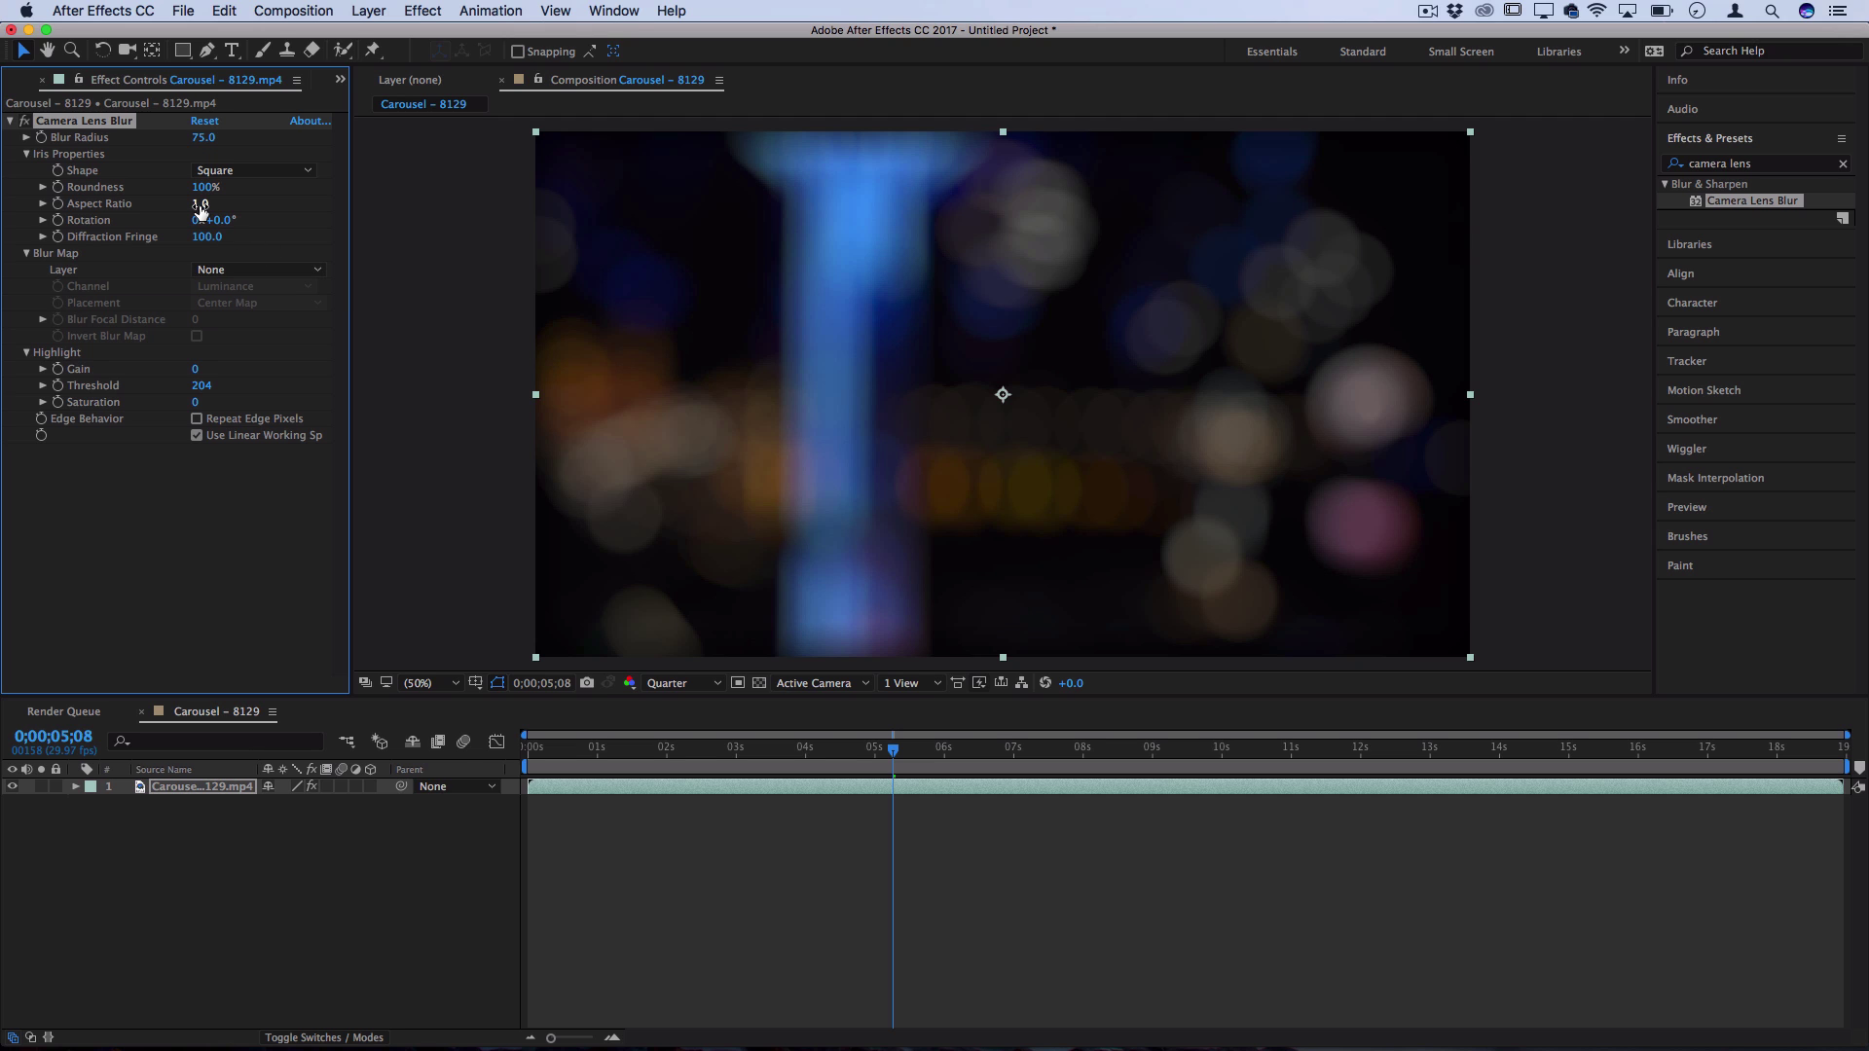
pyautogui.moveTo(199, 204)
pyautogui.mouseDown()
pyautogui.moveTo(359, 198)
pyautogui.moveTo(198, 220)
pyautogui.moveTo(243, 200)
pyautogui.mouseUp()
pyautogui.click(243, 214)
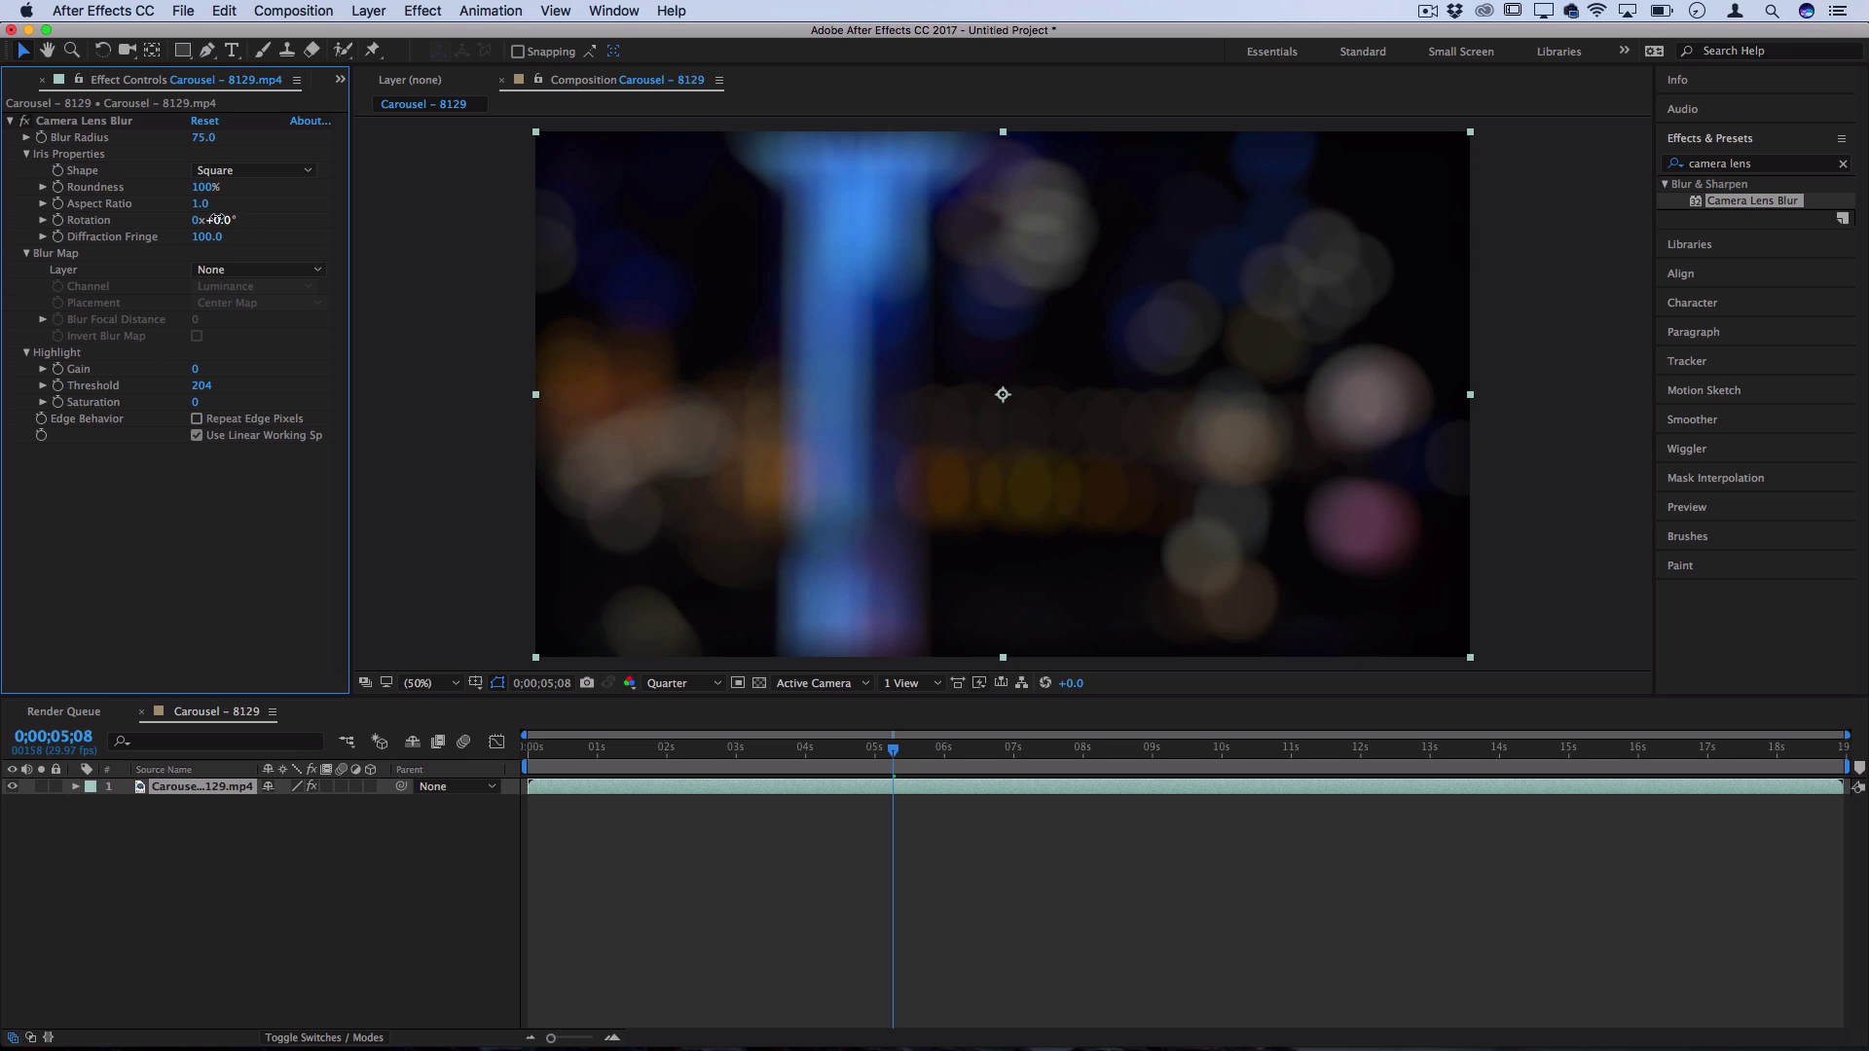
# Rotate the iris to 275° and set Diffraction Fringe to 268
pyautogui.moveTo(217, 220); pyautogui.dragTo(239, 206)
pyautogui.moveTo(90, 187); pyautogui.dragTo(70, 189)
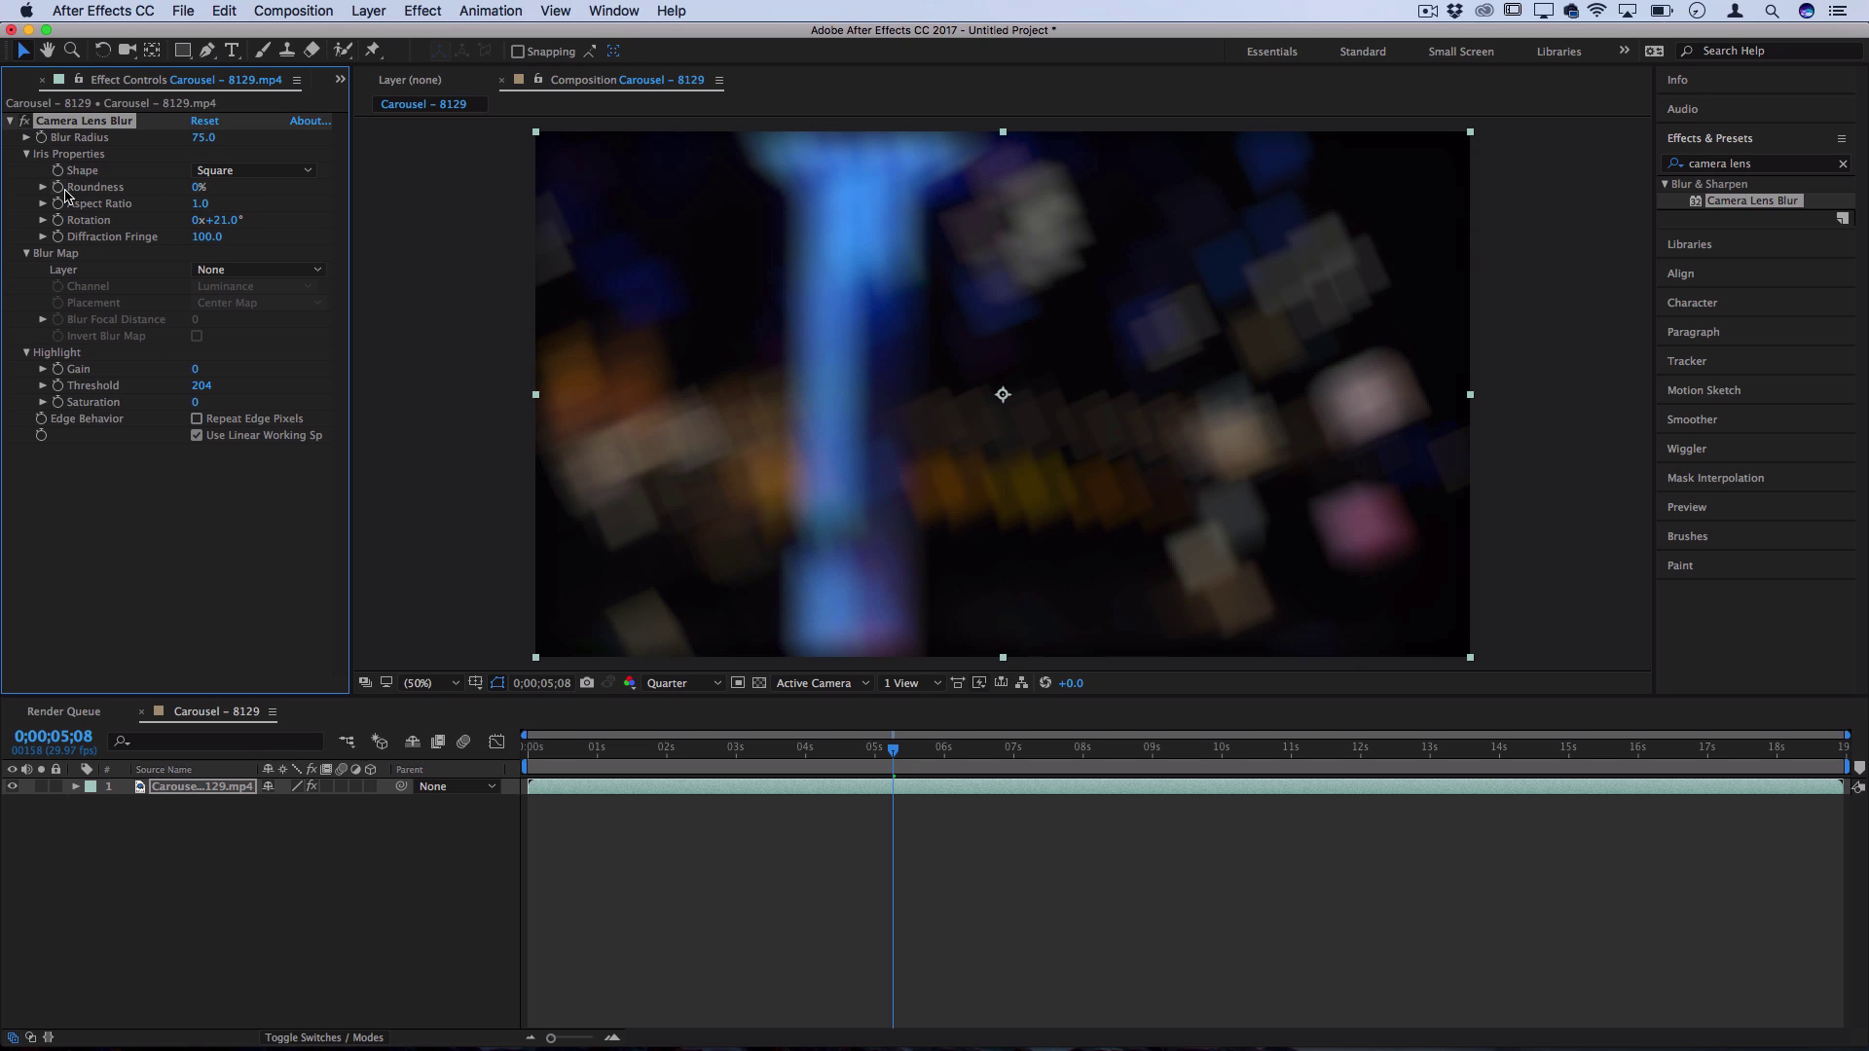
pyautogui.moveTo(220, 220); pyautogui.dragTo(488, 237)
pyautogui.moveTo(199, 187); pyautogui.dragTo(396, 207)
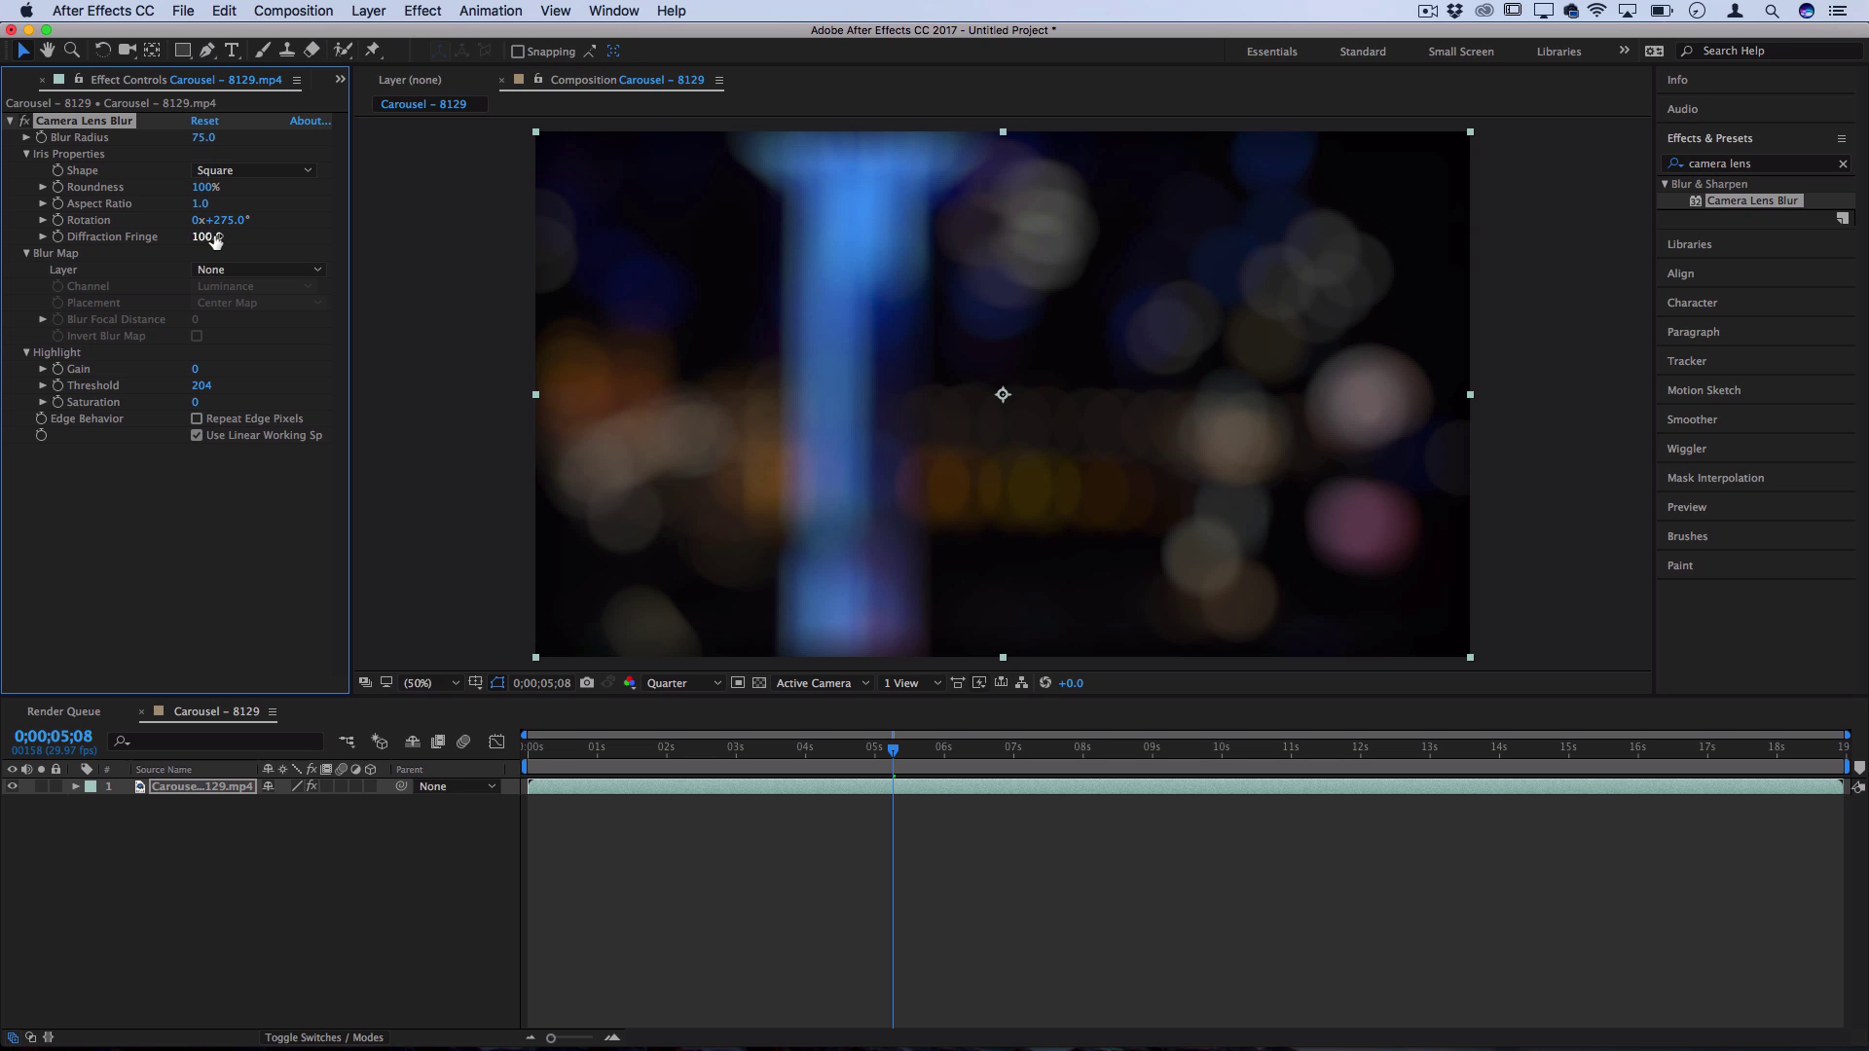
pyautogui.moveTo(290, 235); pyautogui.dragTo(617, 258)
pyautogui.moveTo(130, 237); pyautogui.dragTo(97, 245)
# Keep the Blur Map layer at None and collapse the Blur Map settings
pyautogui.click(158, 884)
pyautogui.click(201, 268)
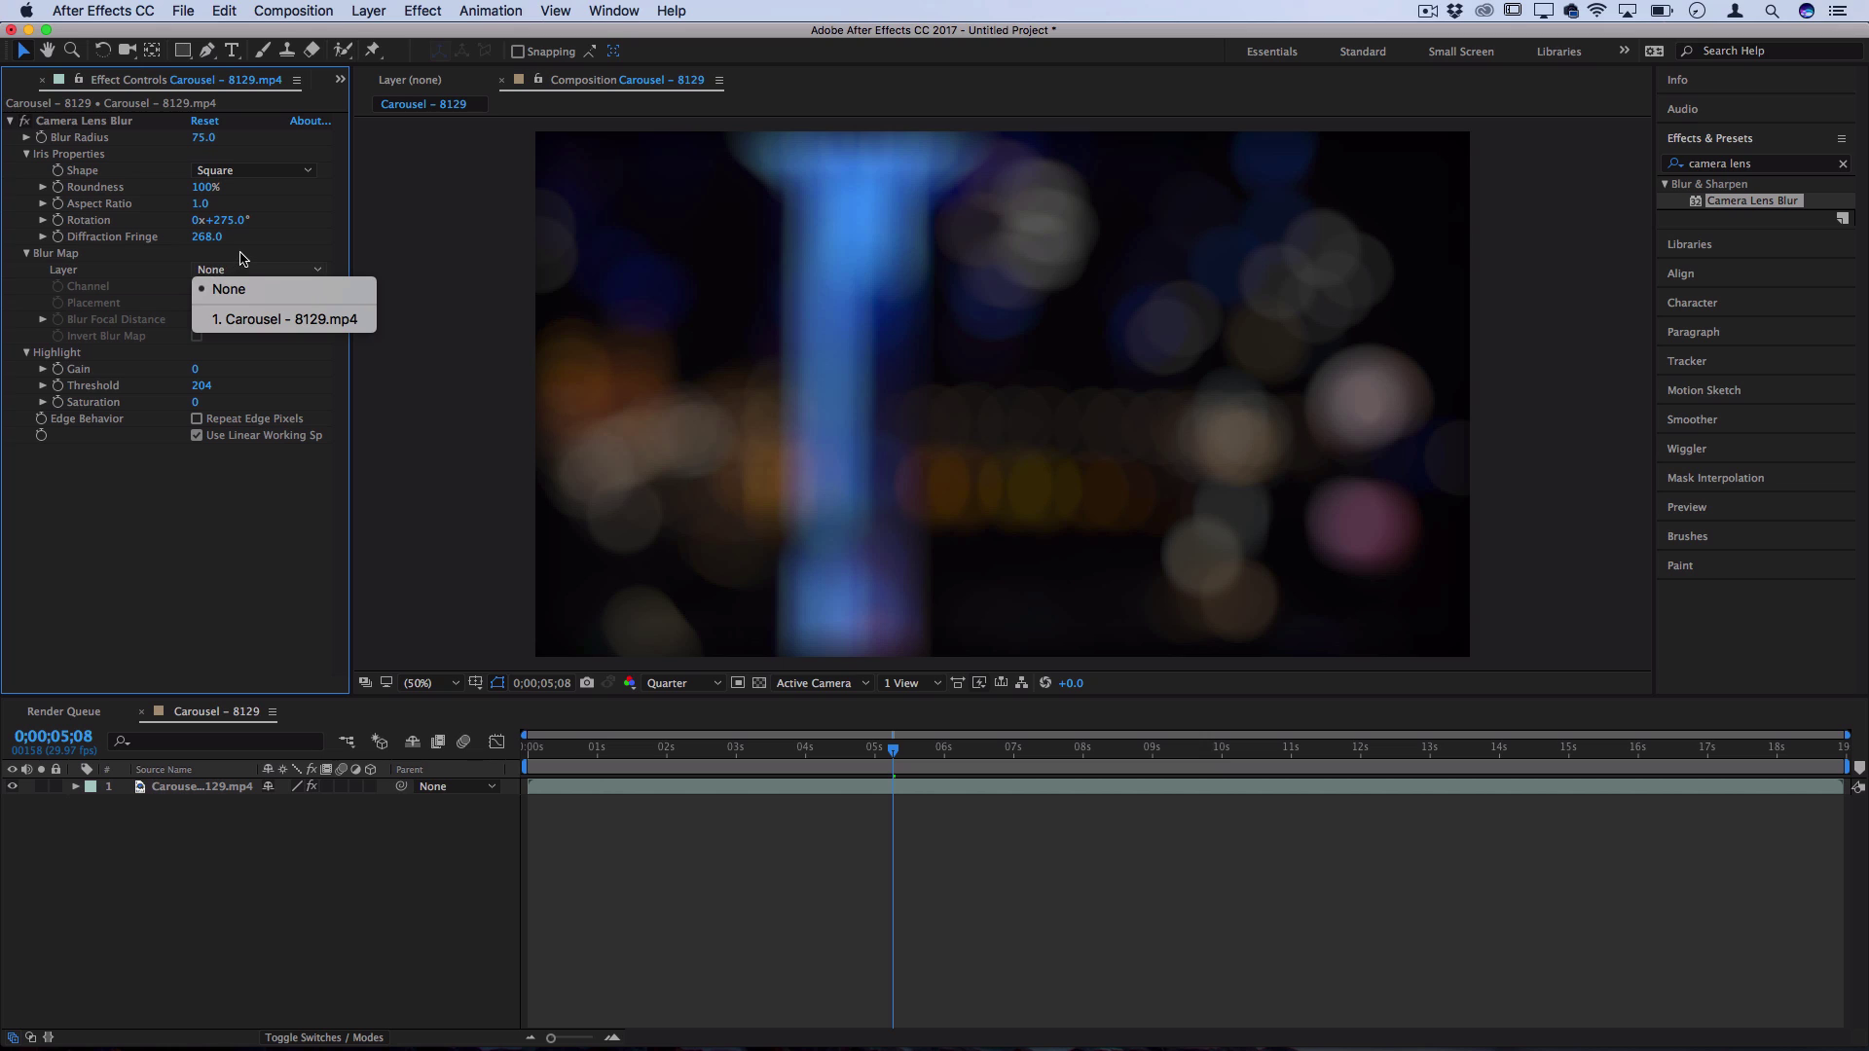
pyautogui.click(241, 259)
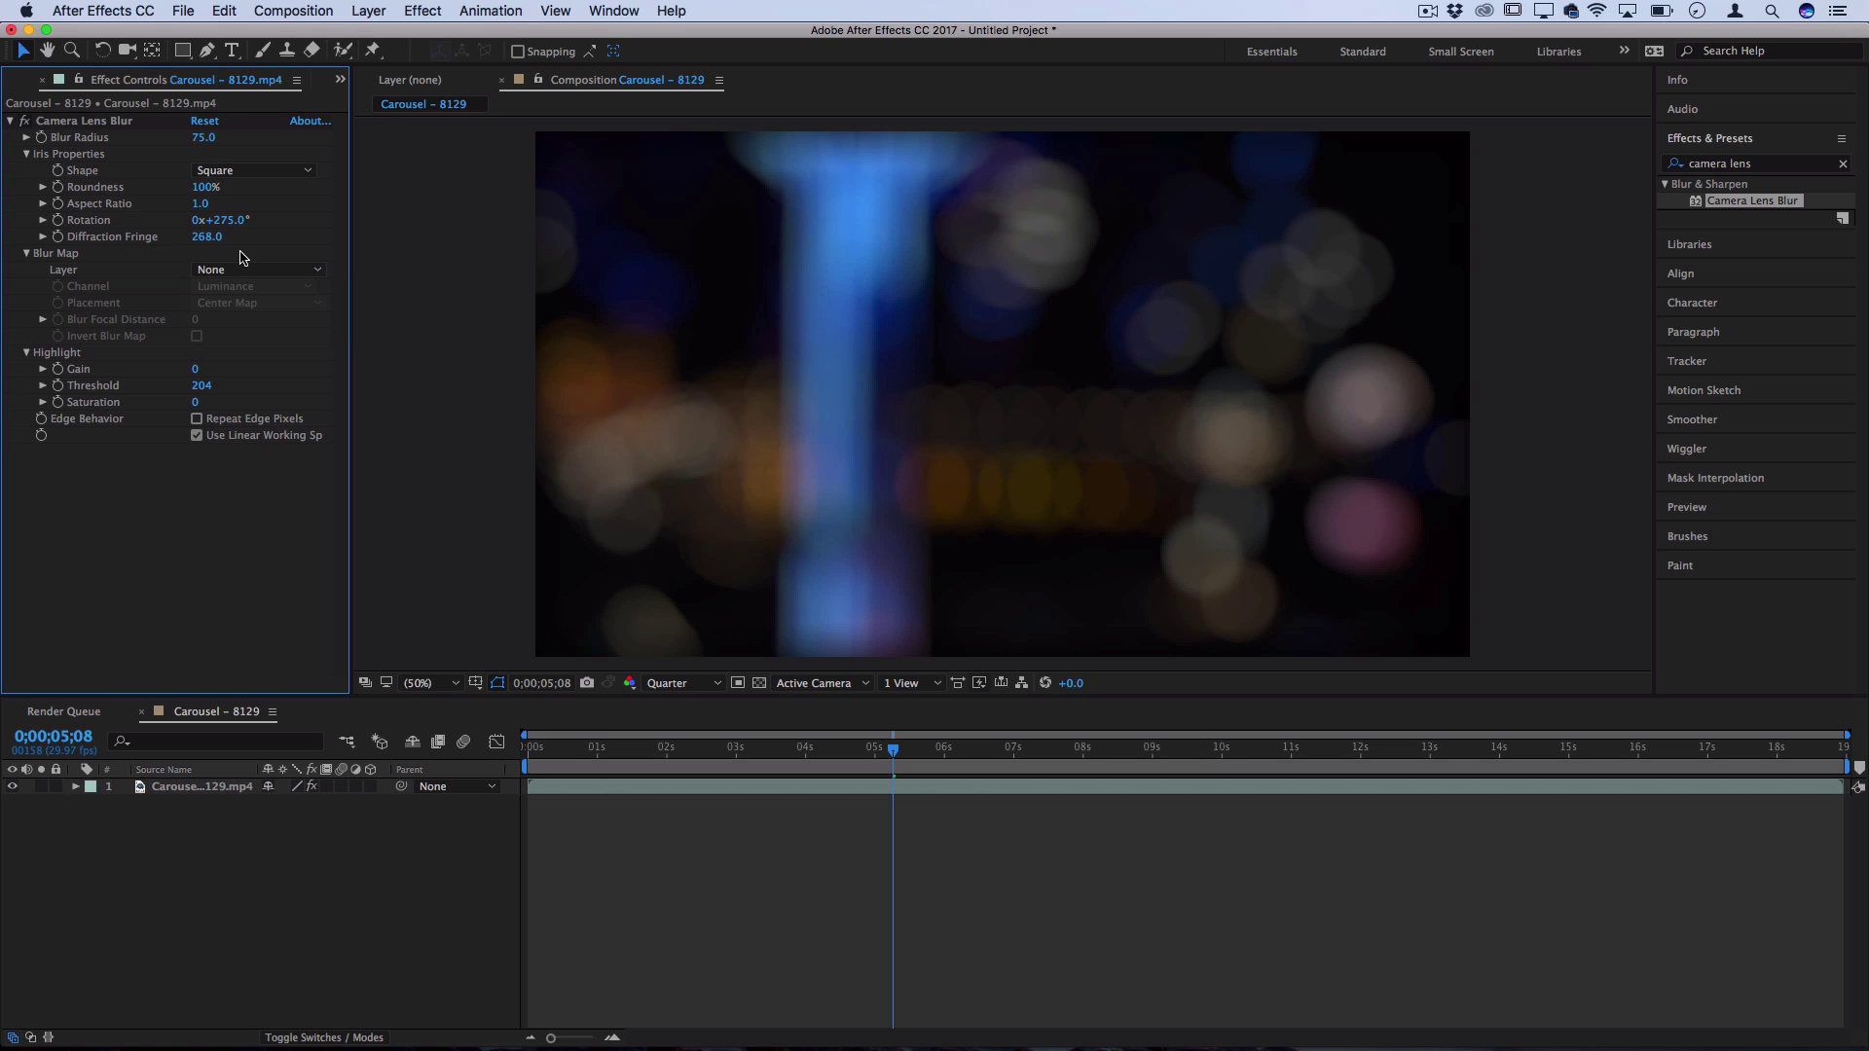
pyautogui.click(27, 253)
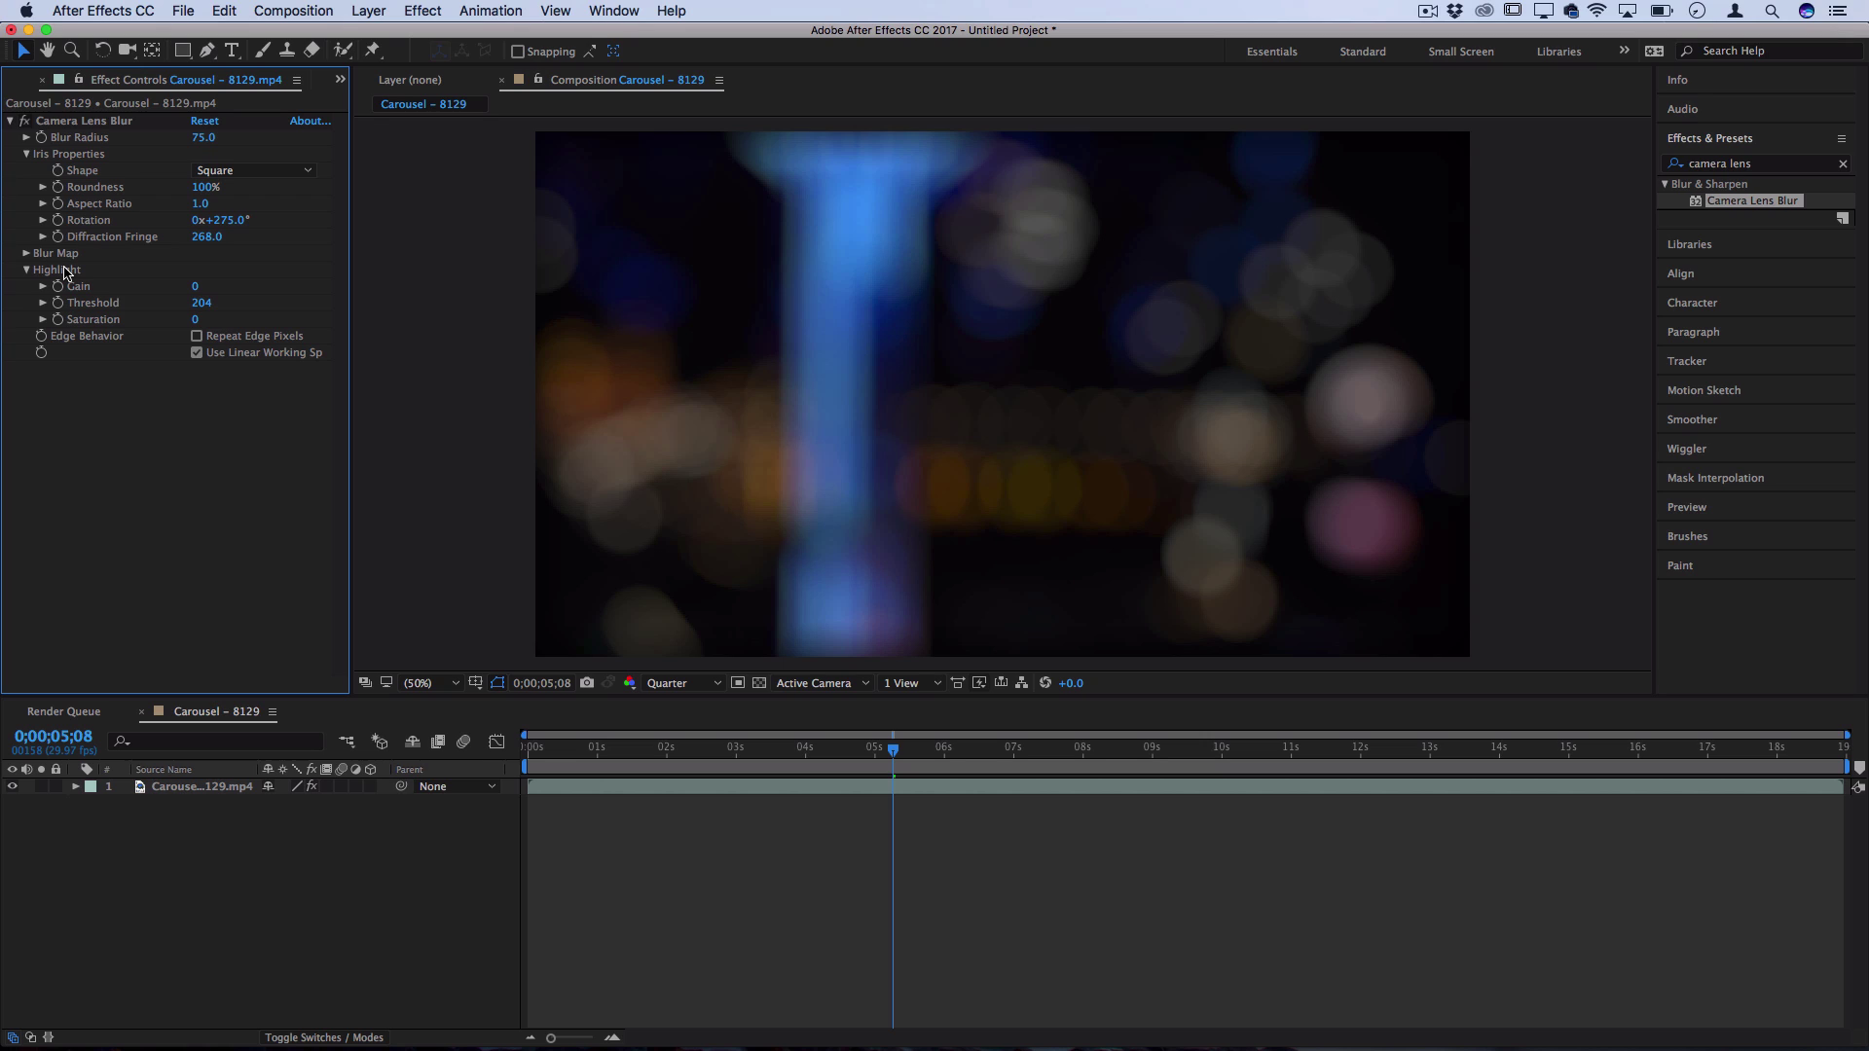
# Set the highlight Gain to 45 and the highlight Threshold to 3
pyautogui.moveTo(201, 302); pyautogui.dragTo(157, 308)
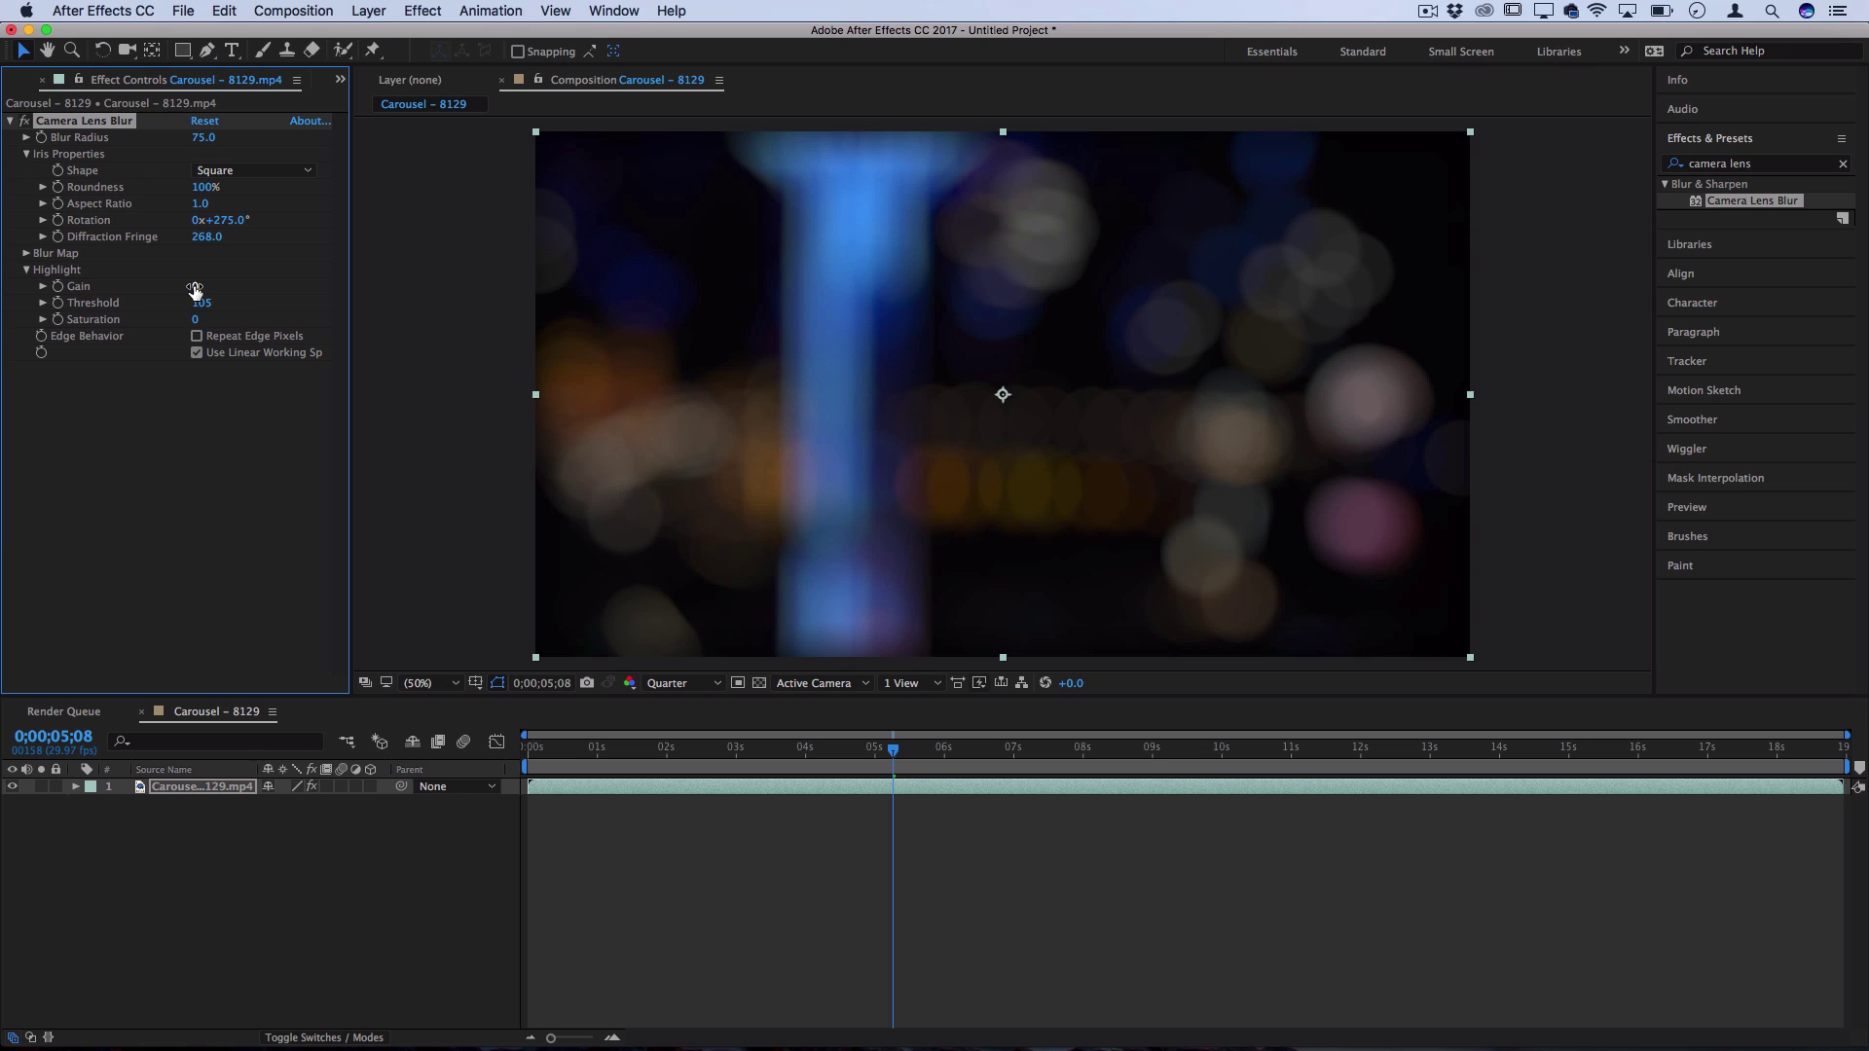
pyautogui.moveTo(194, 286); pyautogui.dragTo(297, 280)
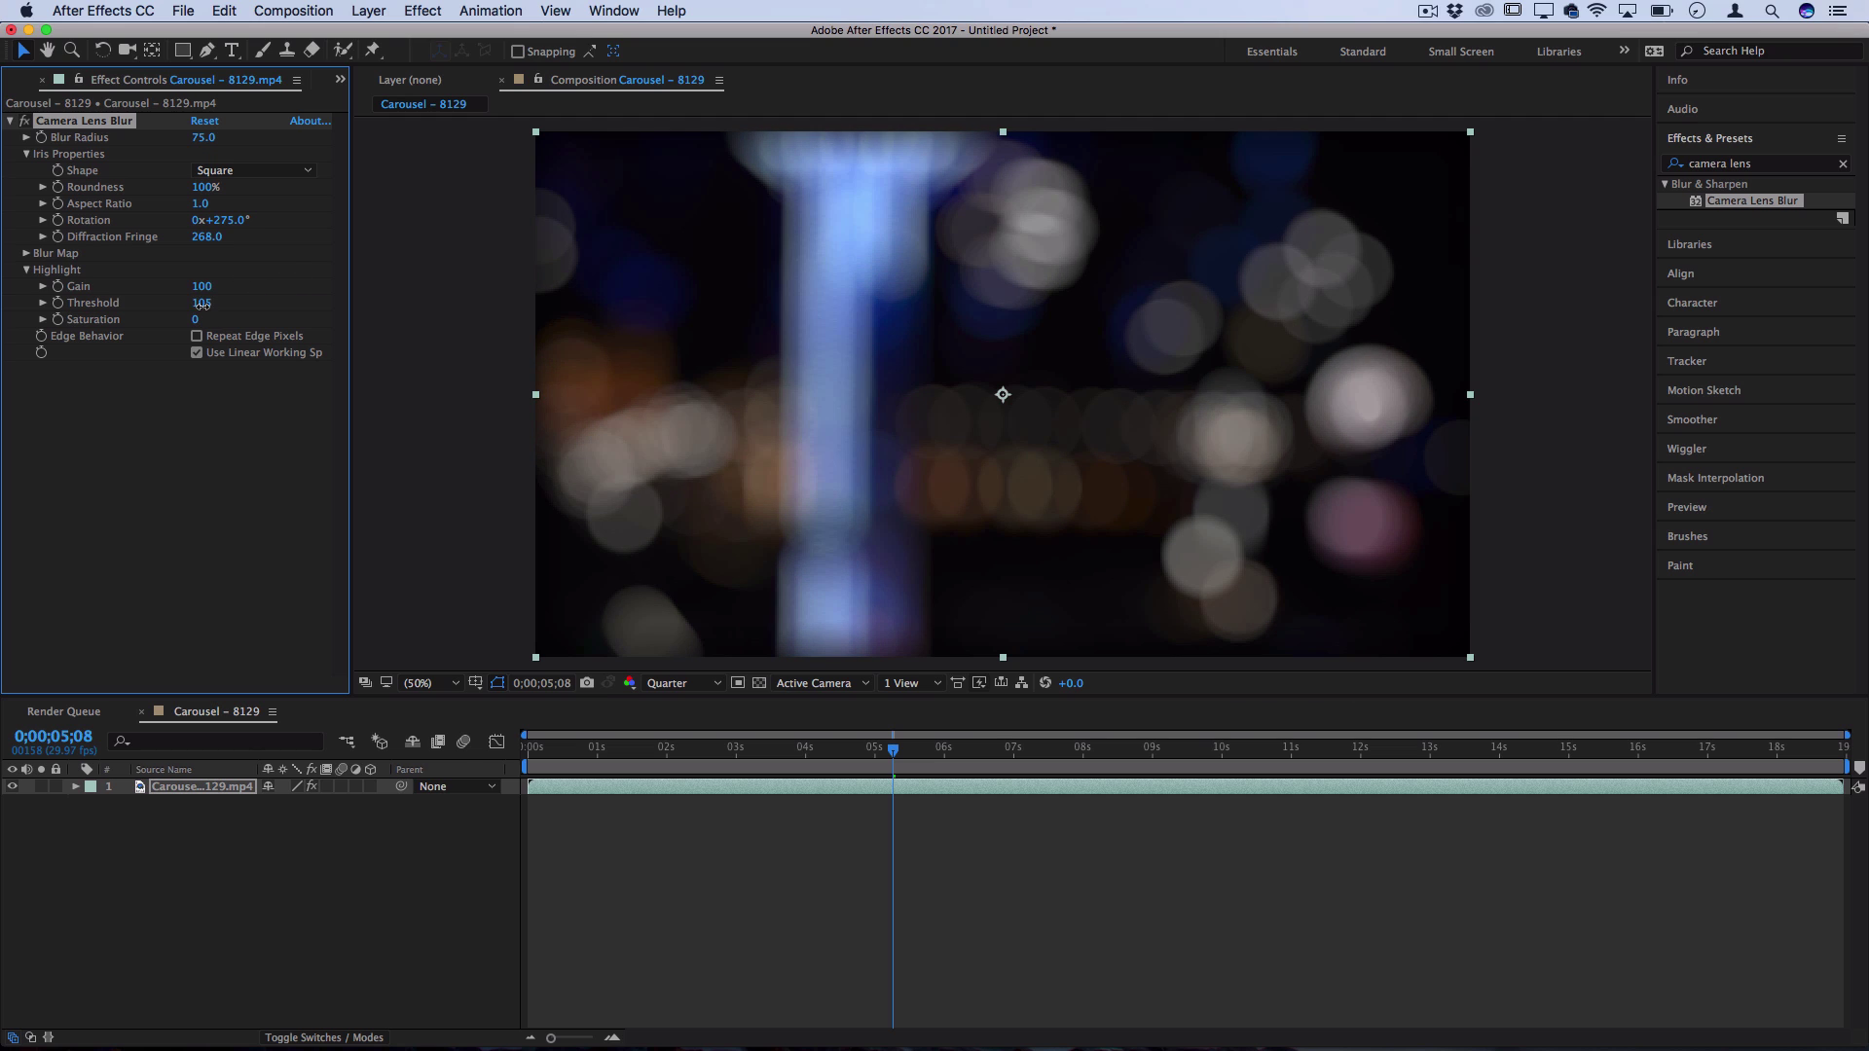
pyautogui.moveTo(201, 303)
pyautogui.mouseDown()
pyautogui.moveTo(121, 320)
pyautogui.moveTo(174, 306)
pyautogui.moveTo(158, 310)
pyautogui.mouseUp()
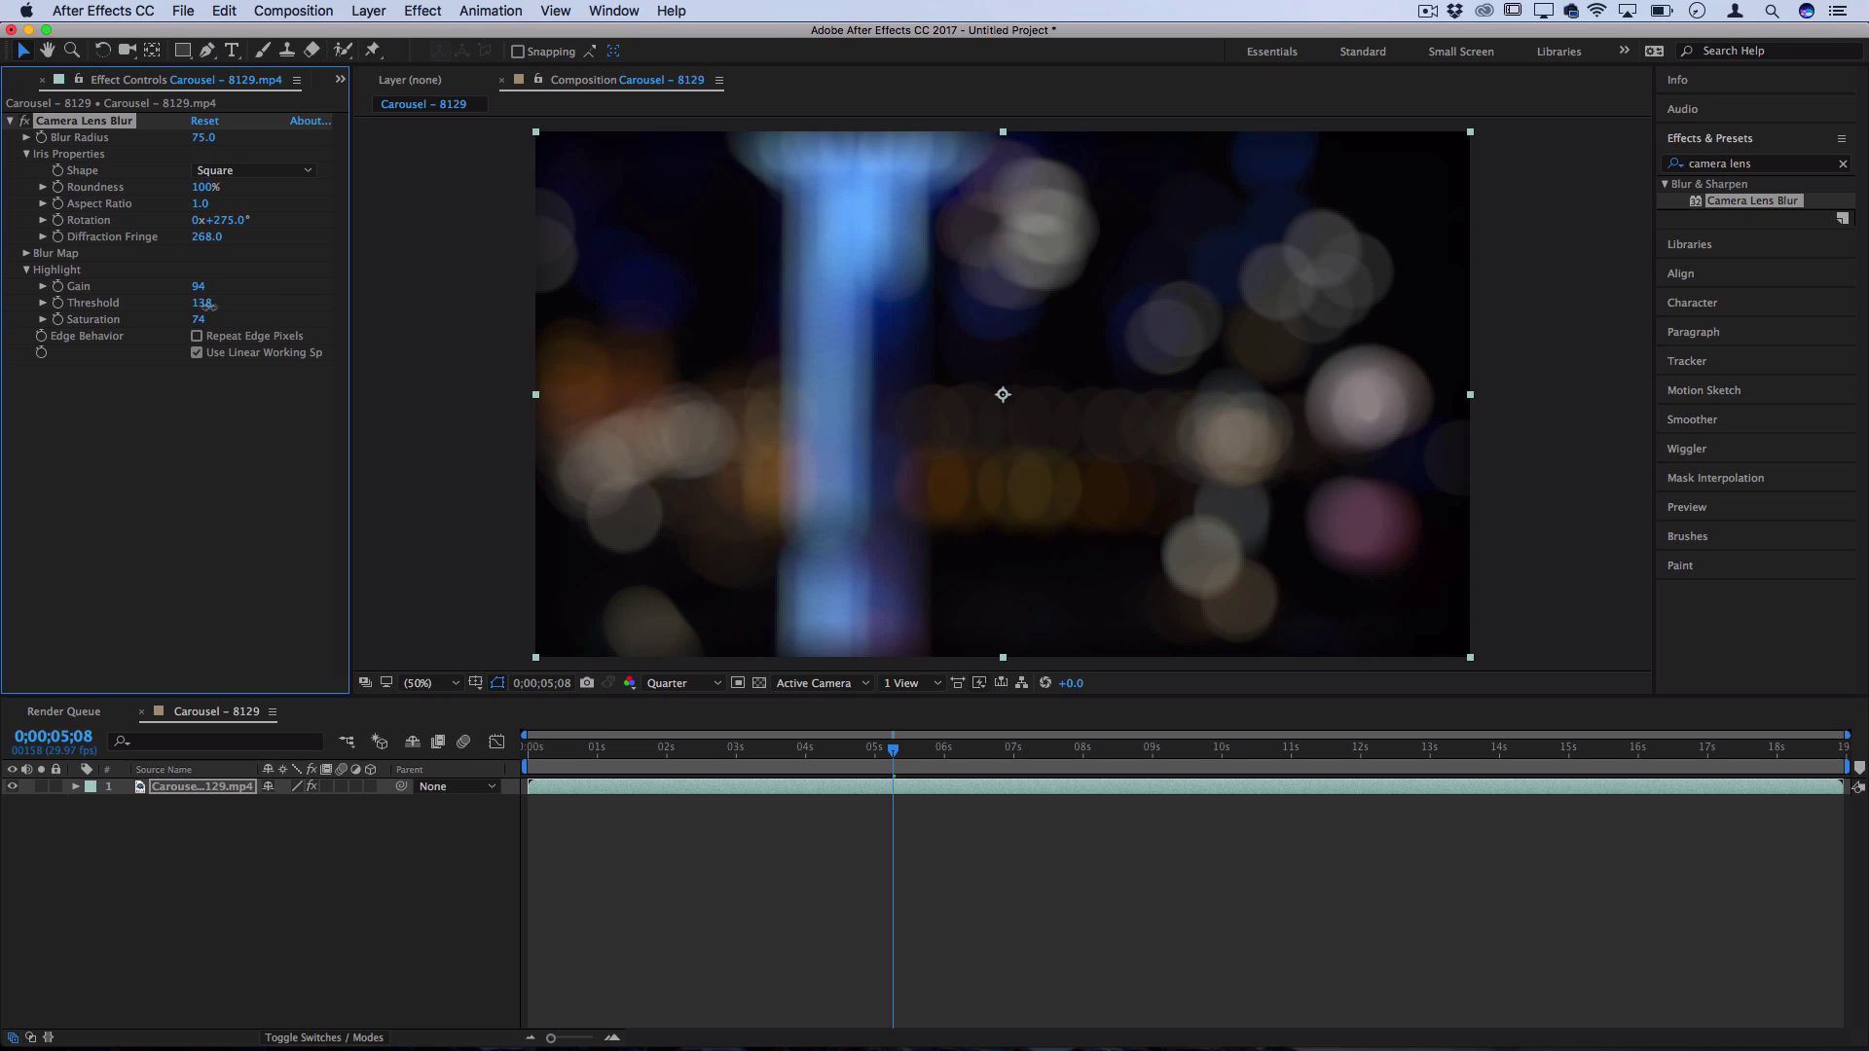
pyautogui.moveTo(204, 305); pyautogui.dragTo(151, 305)
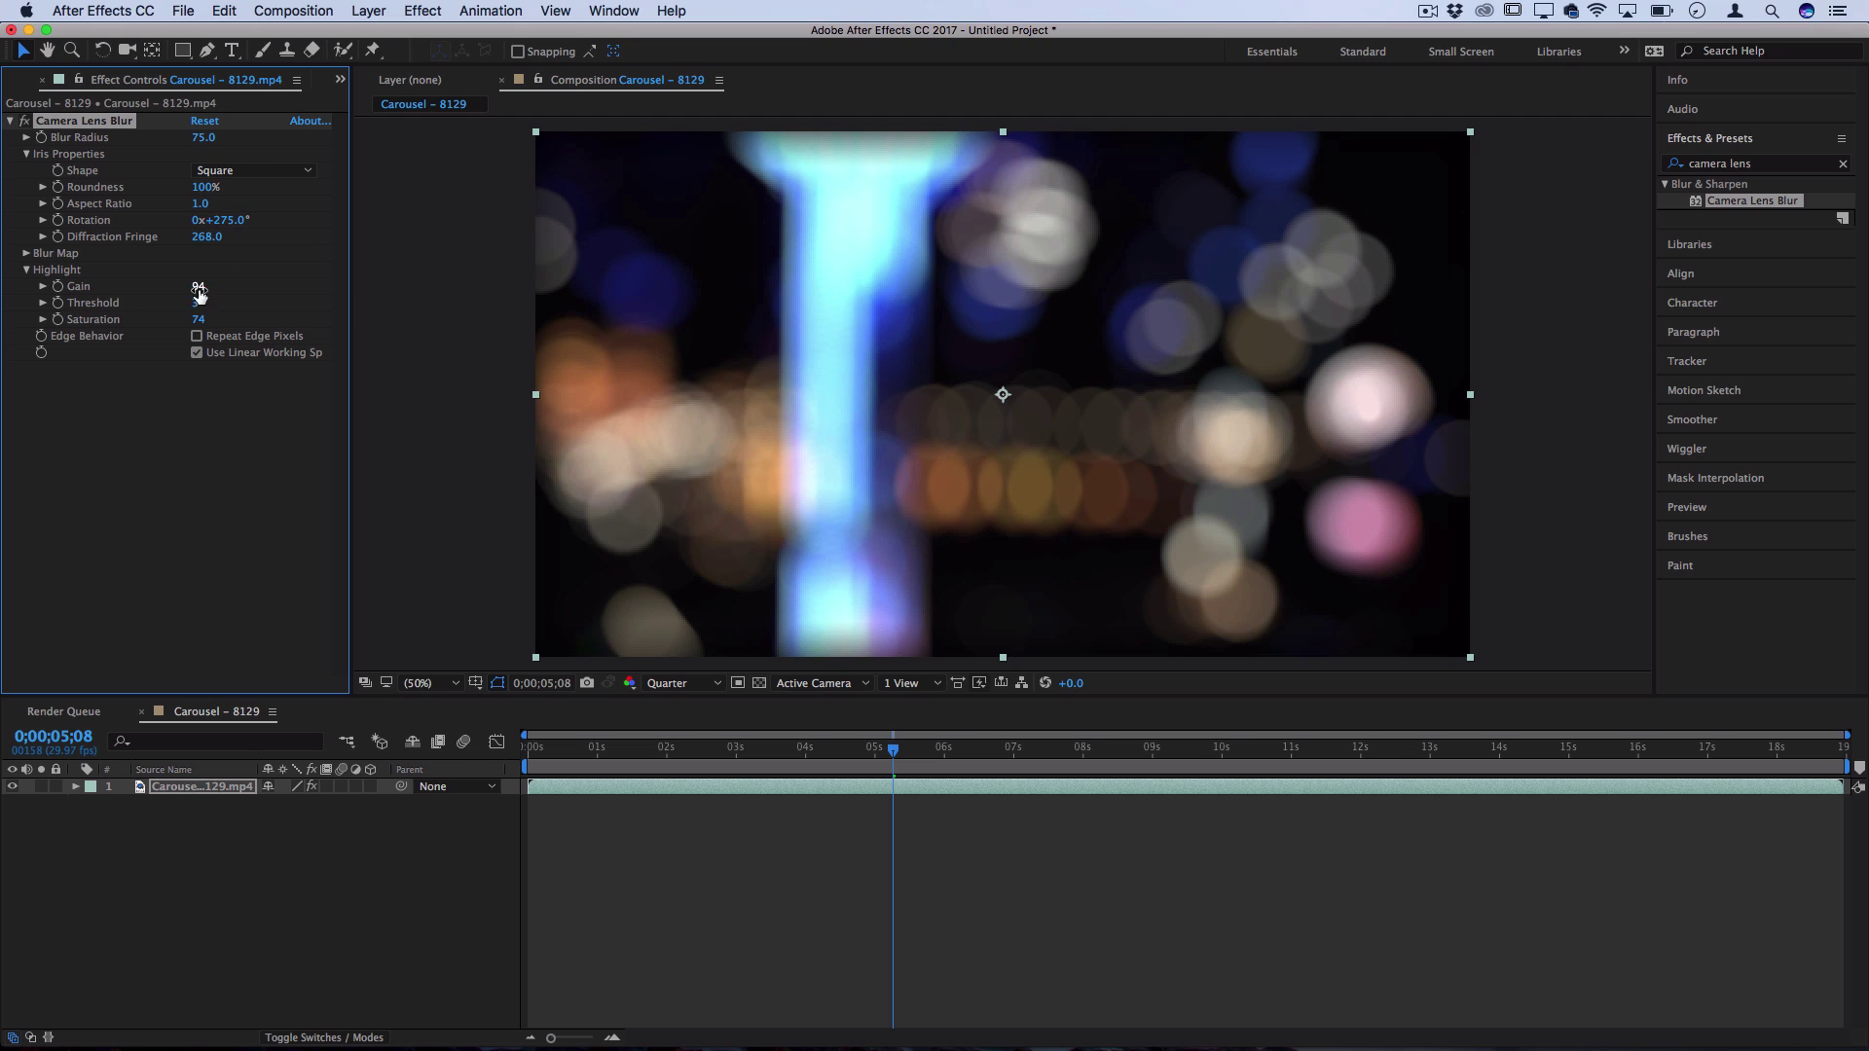
pyautogui.moveTo(181, 288); pyautogui.dragTo(157, 288)
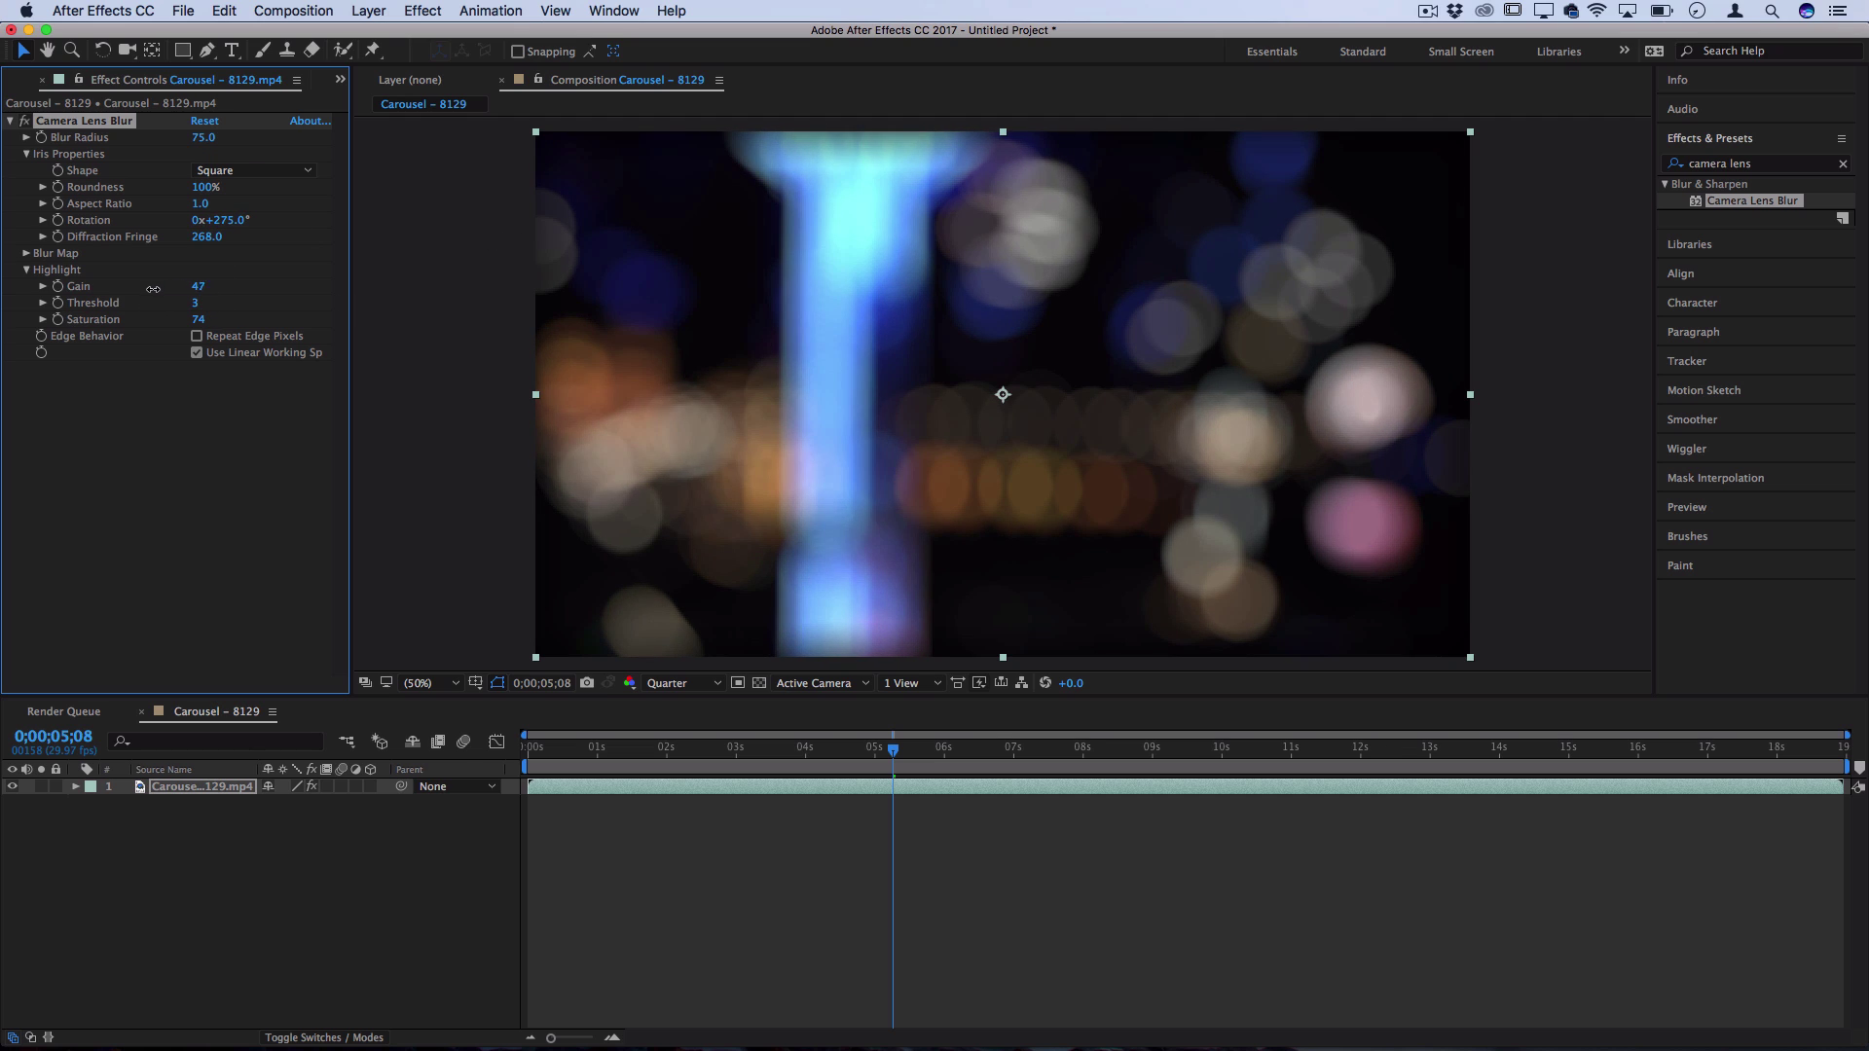
# Enable Repeat Edge Pixels and check the blur on an earlier frame
pyautogui.click(198, 337)
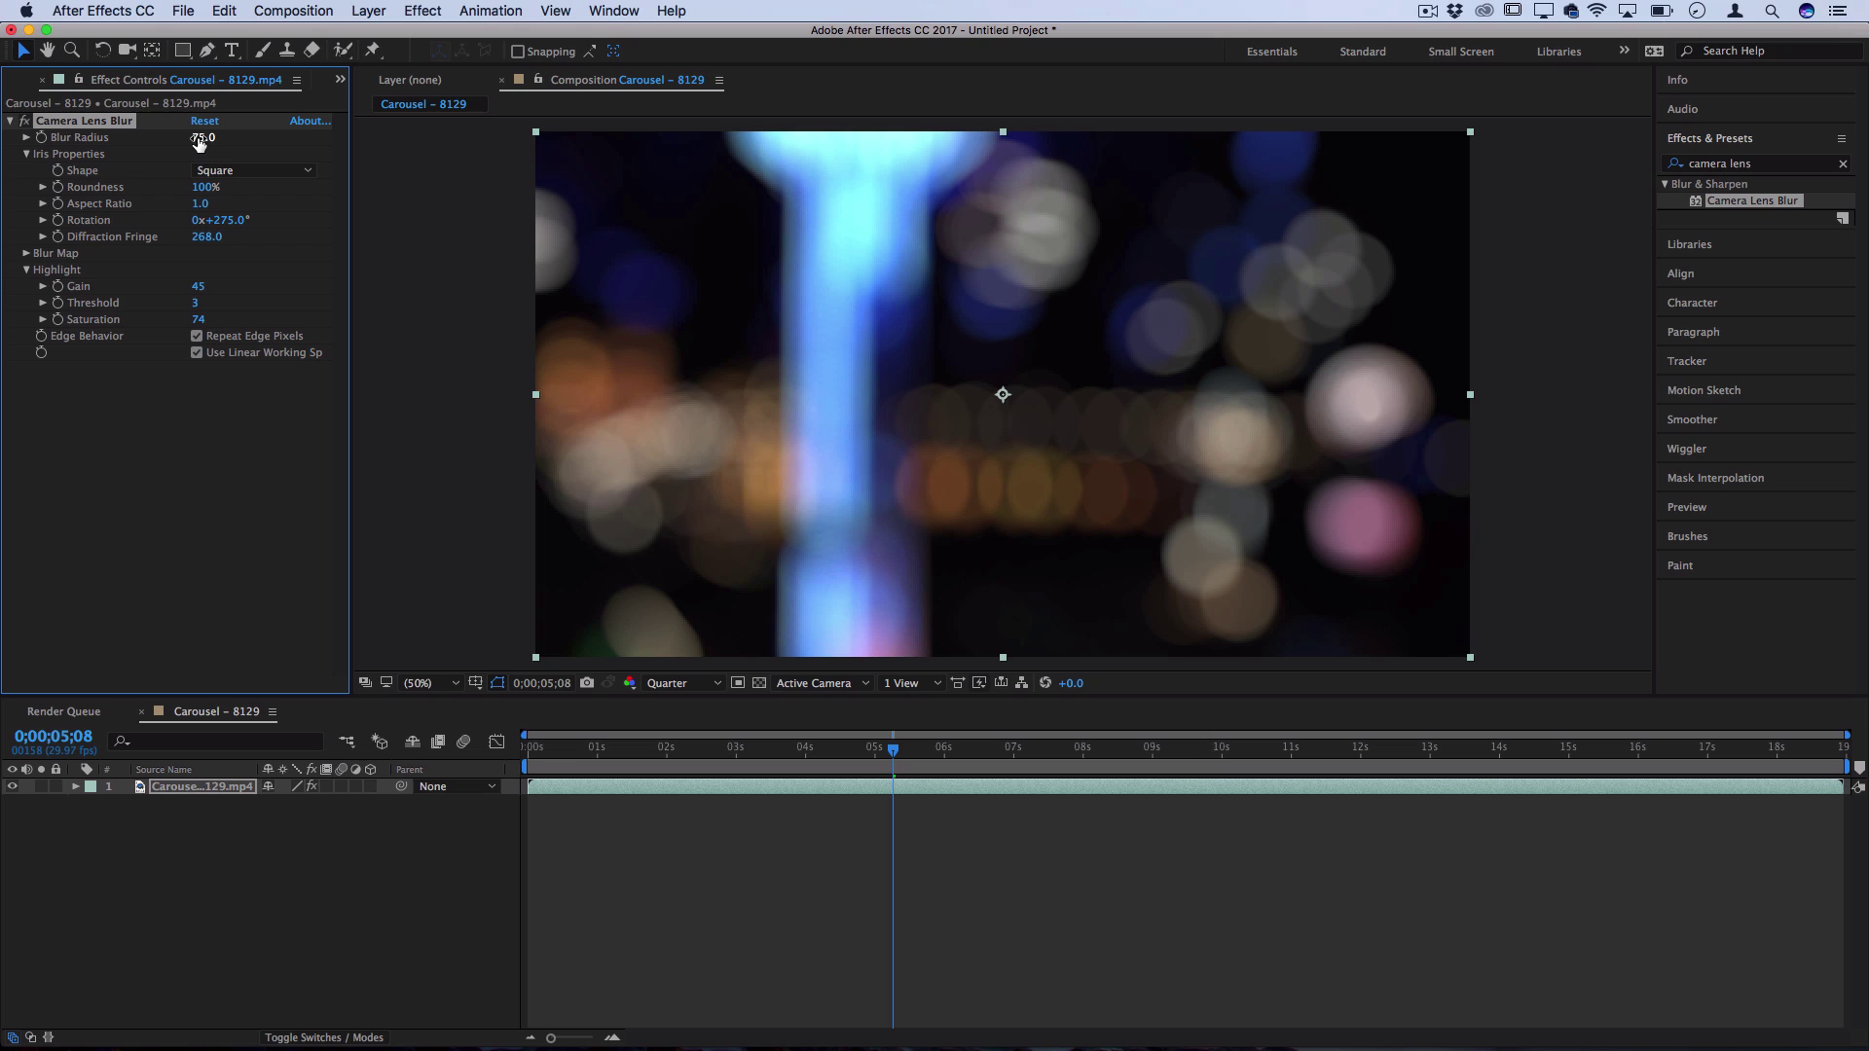
pyautogui.click(198, 336)
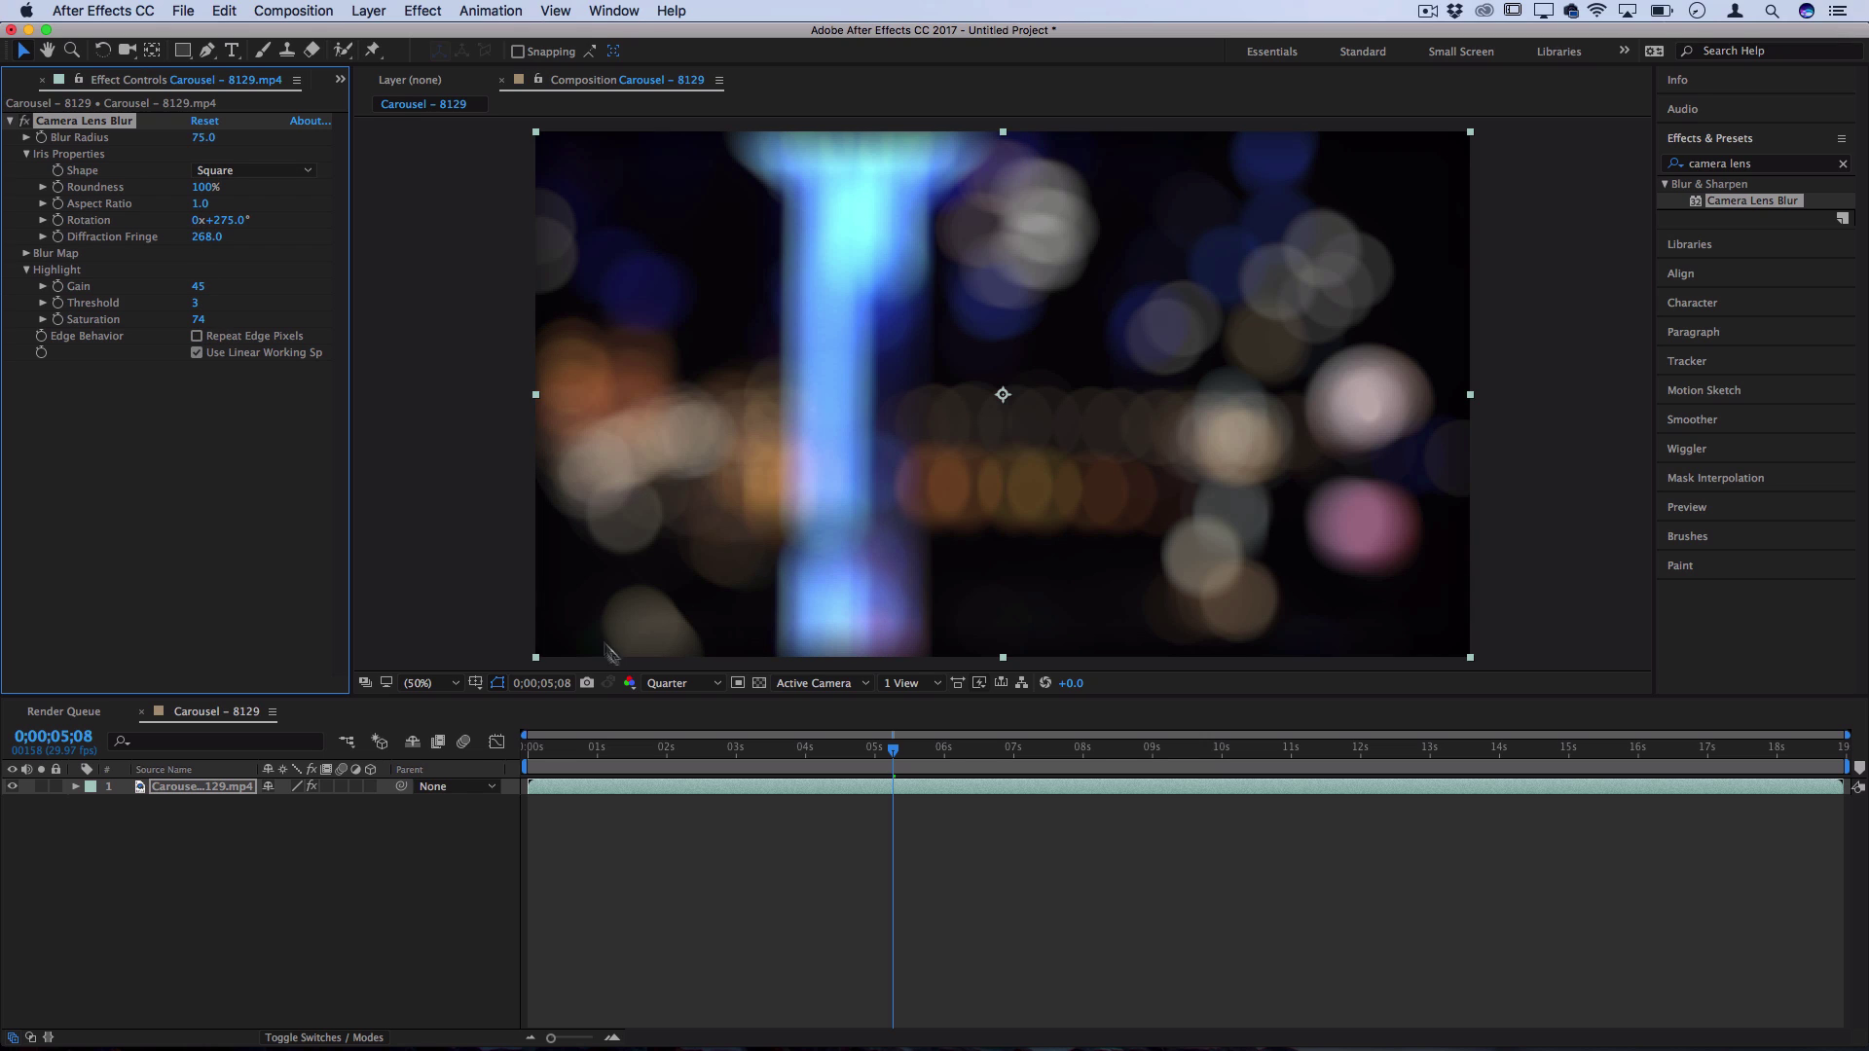
pyautogui.click(198, 335)
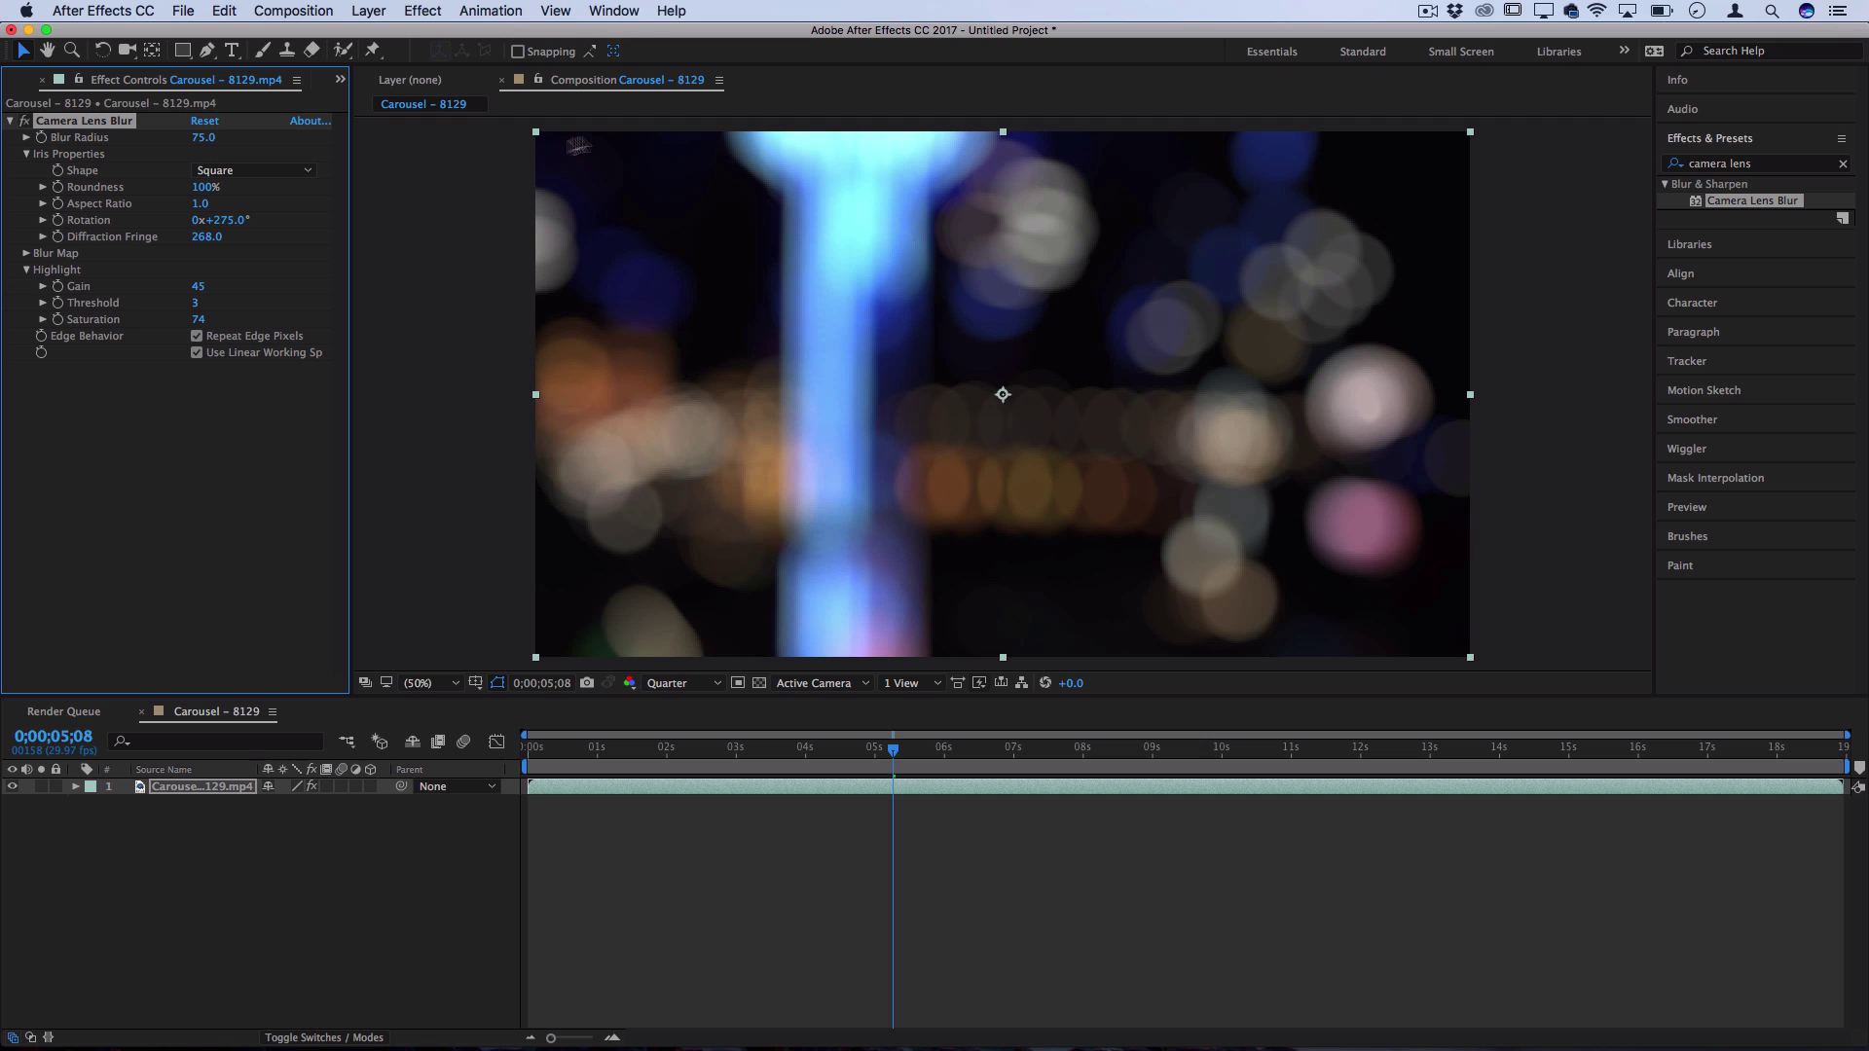
pyautogui.moveTo(920, 749)
pyautogui.mouseDown()
pyautogui.moveTo(873, 766)
pyautogui.moveTo(1067, 779)
pyautogui.mouseUp()
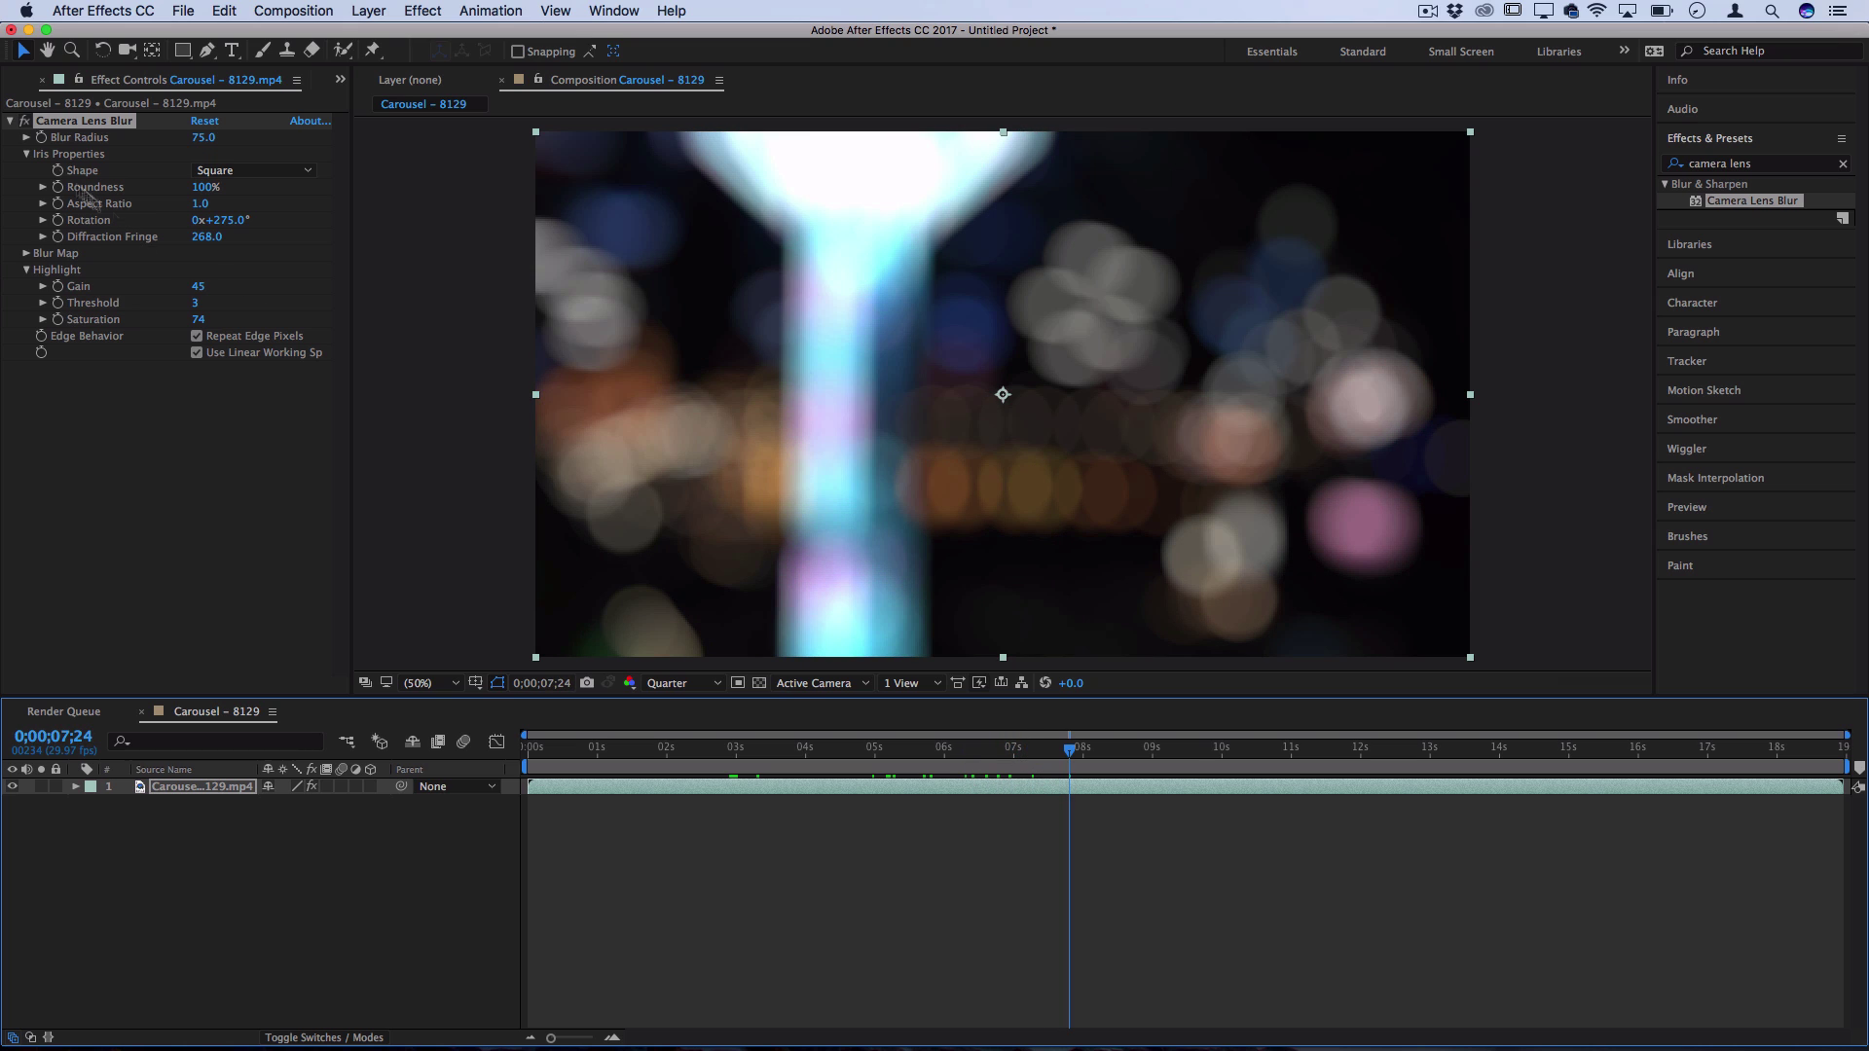
# Compare the footage with Camera Lens Blur off and on near five seconds, then increase Blur Radius
pyautogui.click(23, 121)
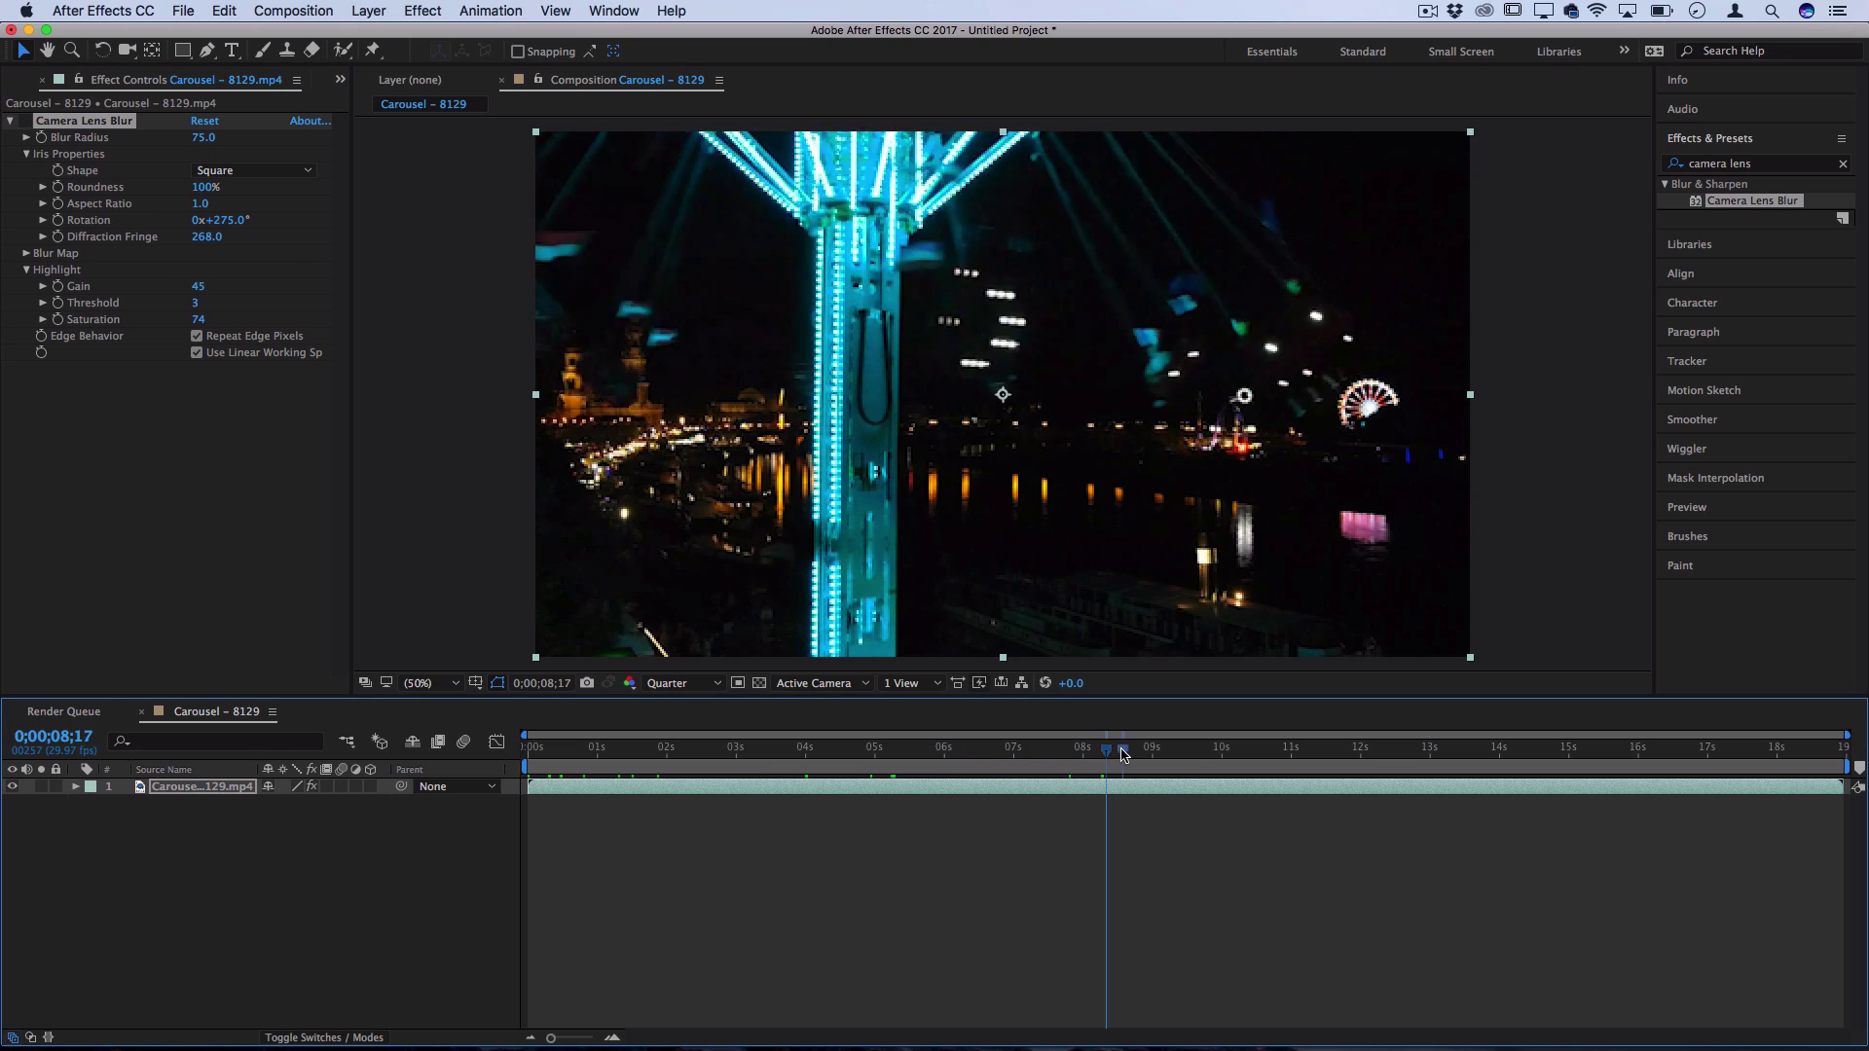
pyautogui.moveTo(1099, 759); pyautogui.dragTo(933, 759)
pyautogui.click(22, 121)
pyautogui.moveTo(198, 138); pyautogui.dragTo(218, 153)
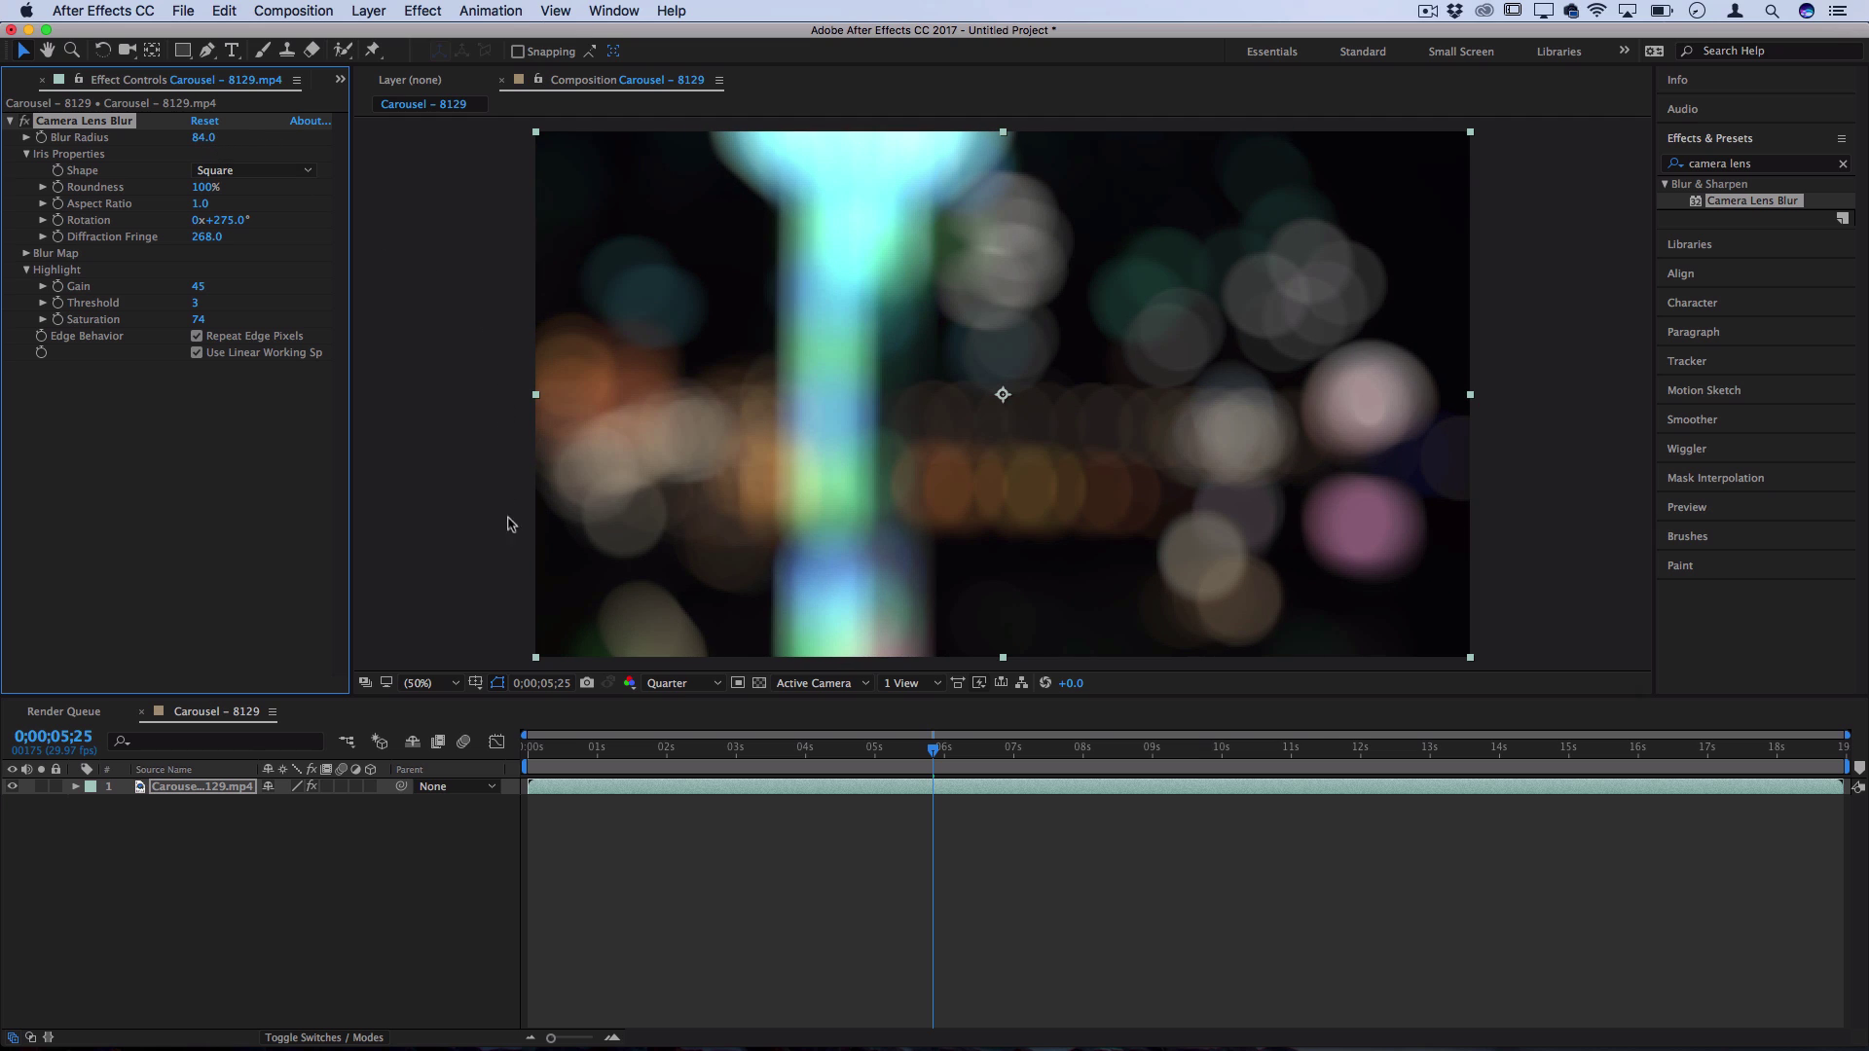
# Review the clip from the first frame and raise Blur Radius to 166
pyautogui.click(149, 860)
pyautogui.press('Home')
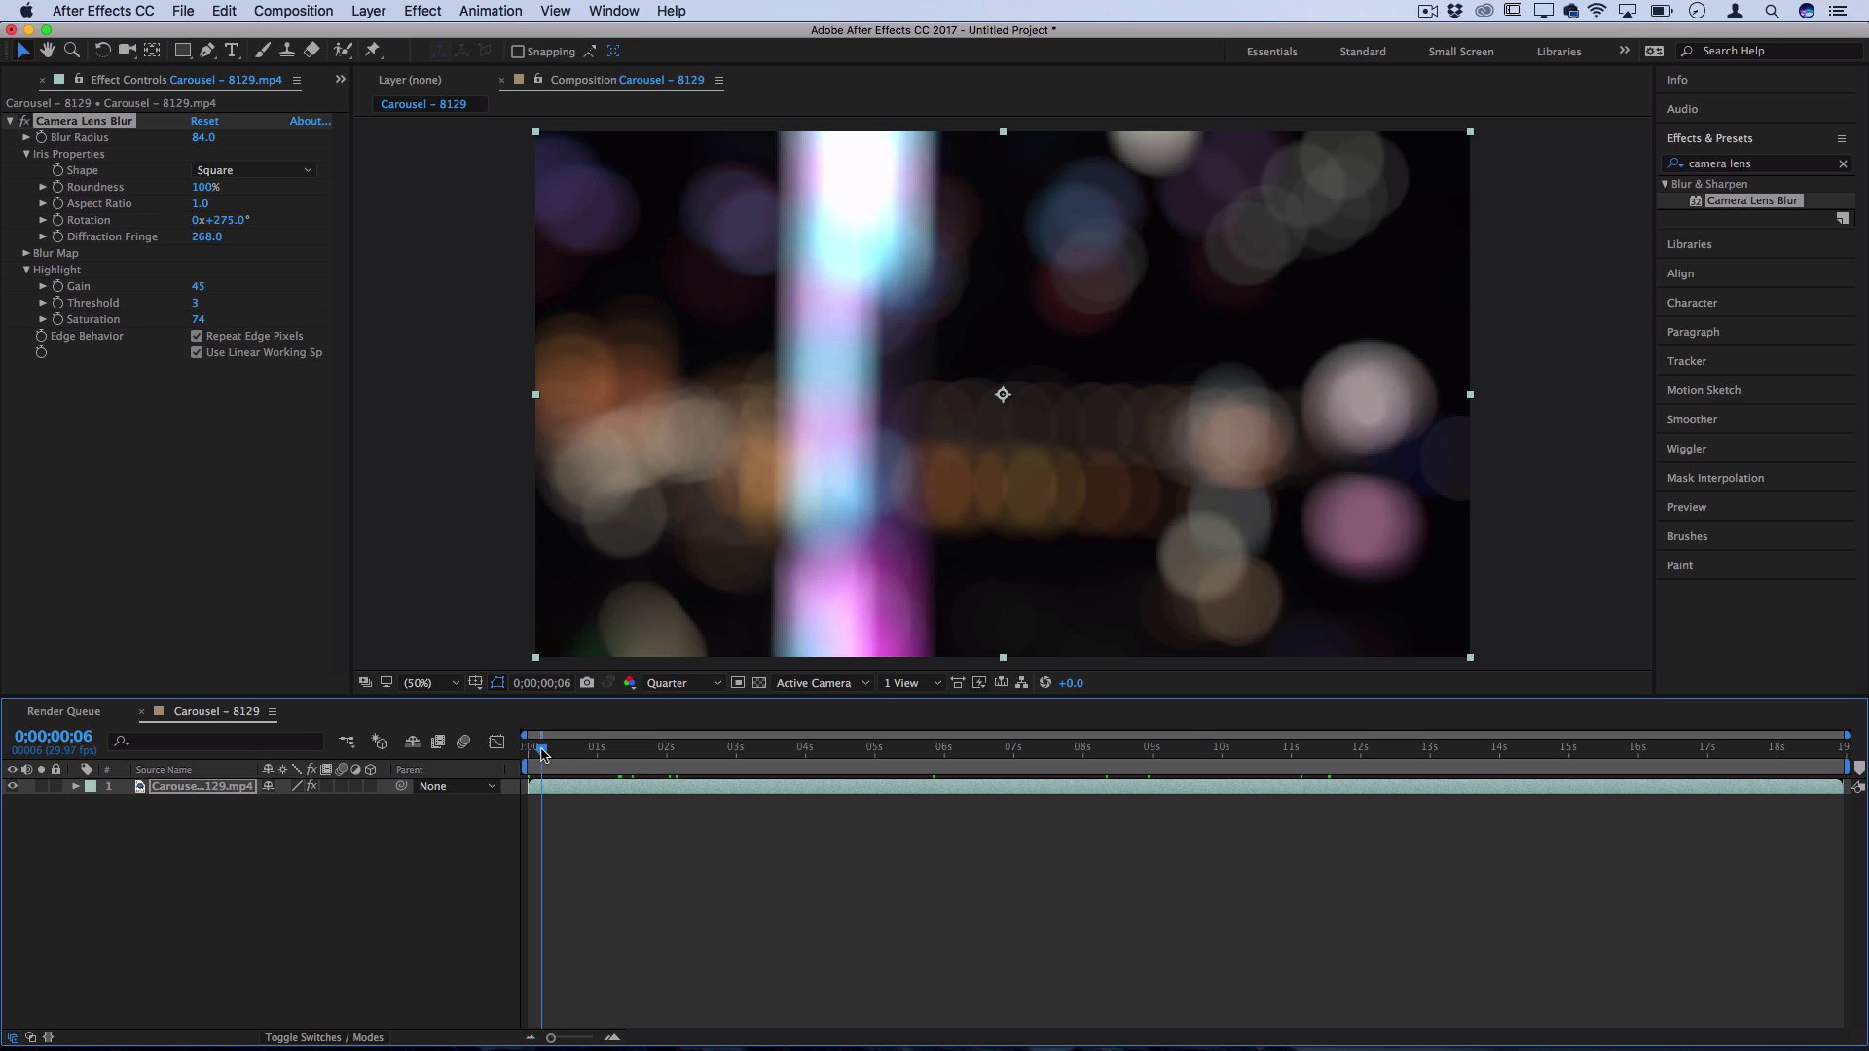
pyautogui.moveTo(542, 752); pyautogui.dragTo(1119, 837)
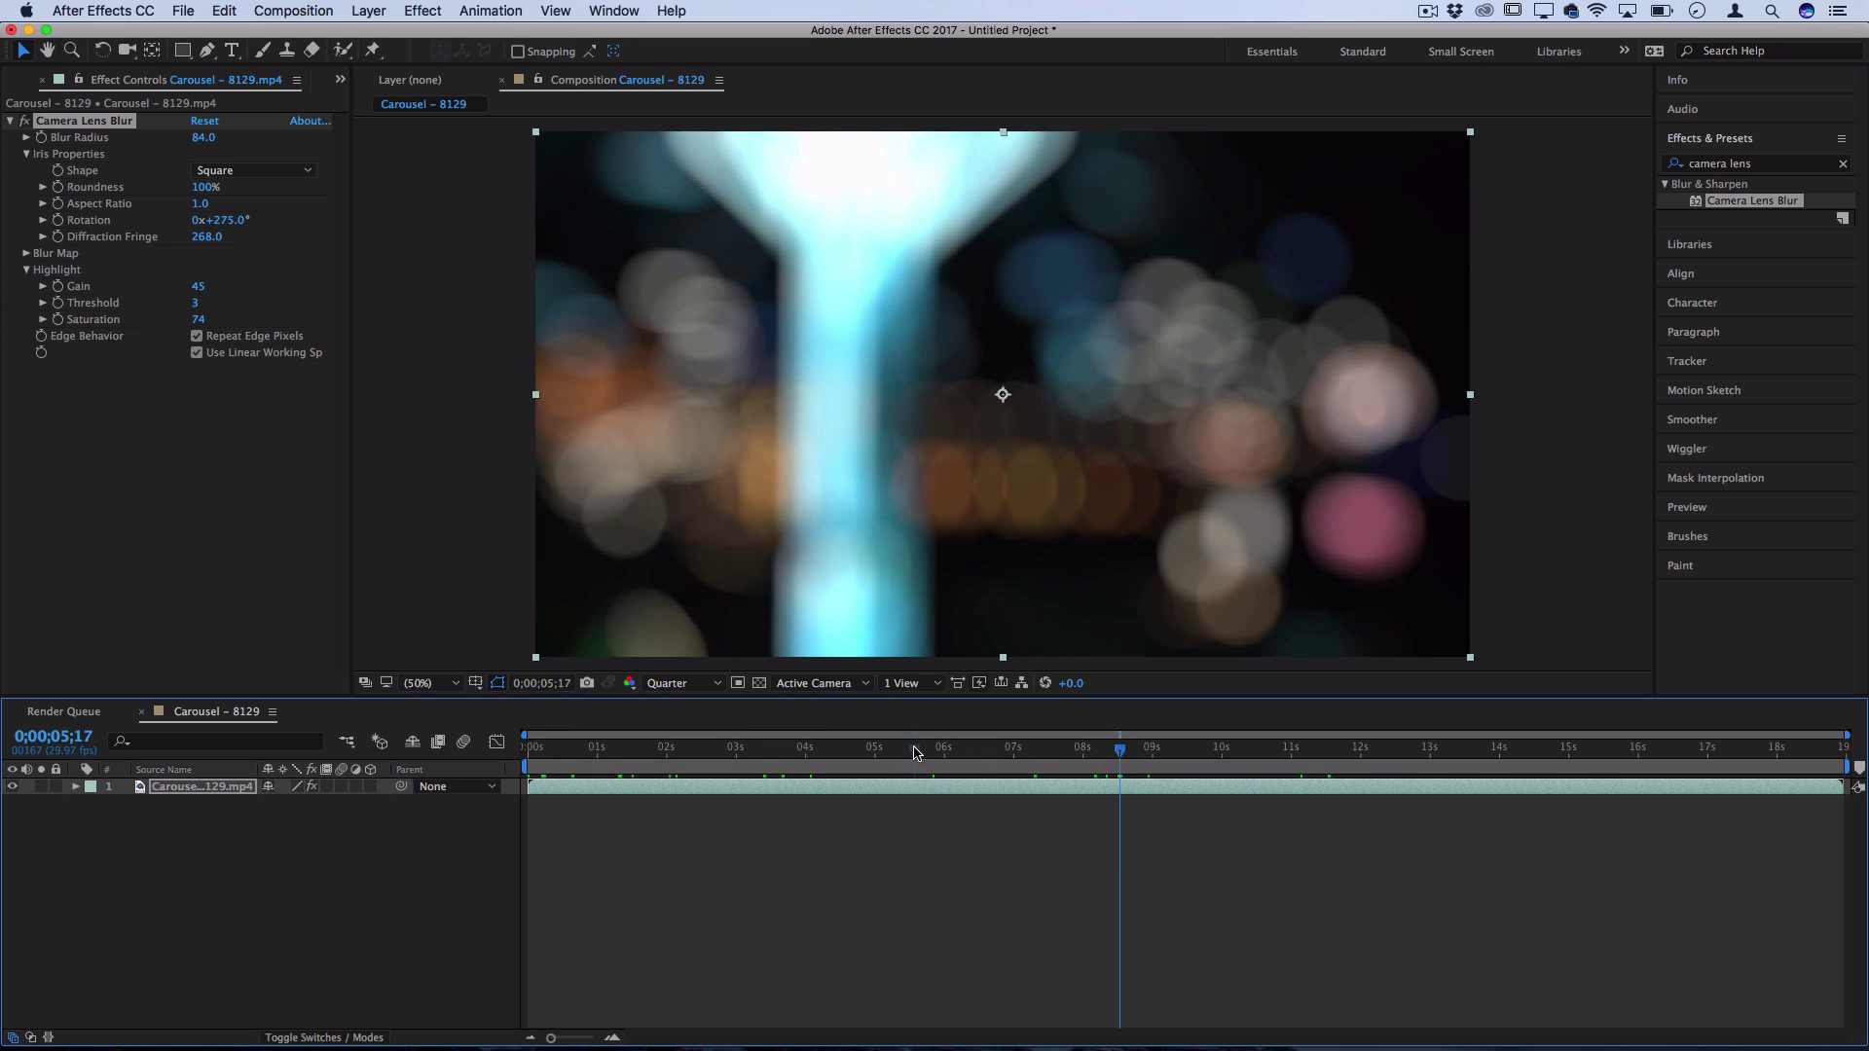
pyautogui.press('Home')
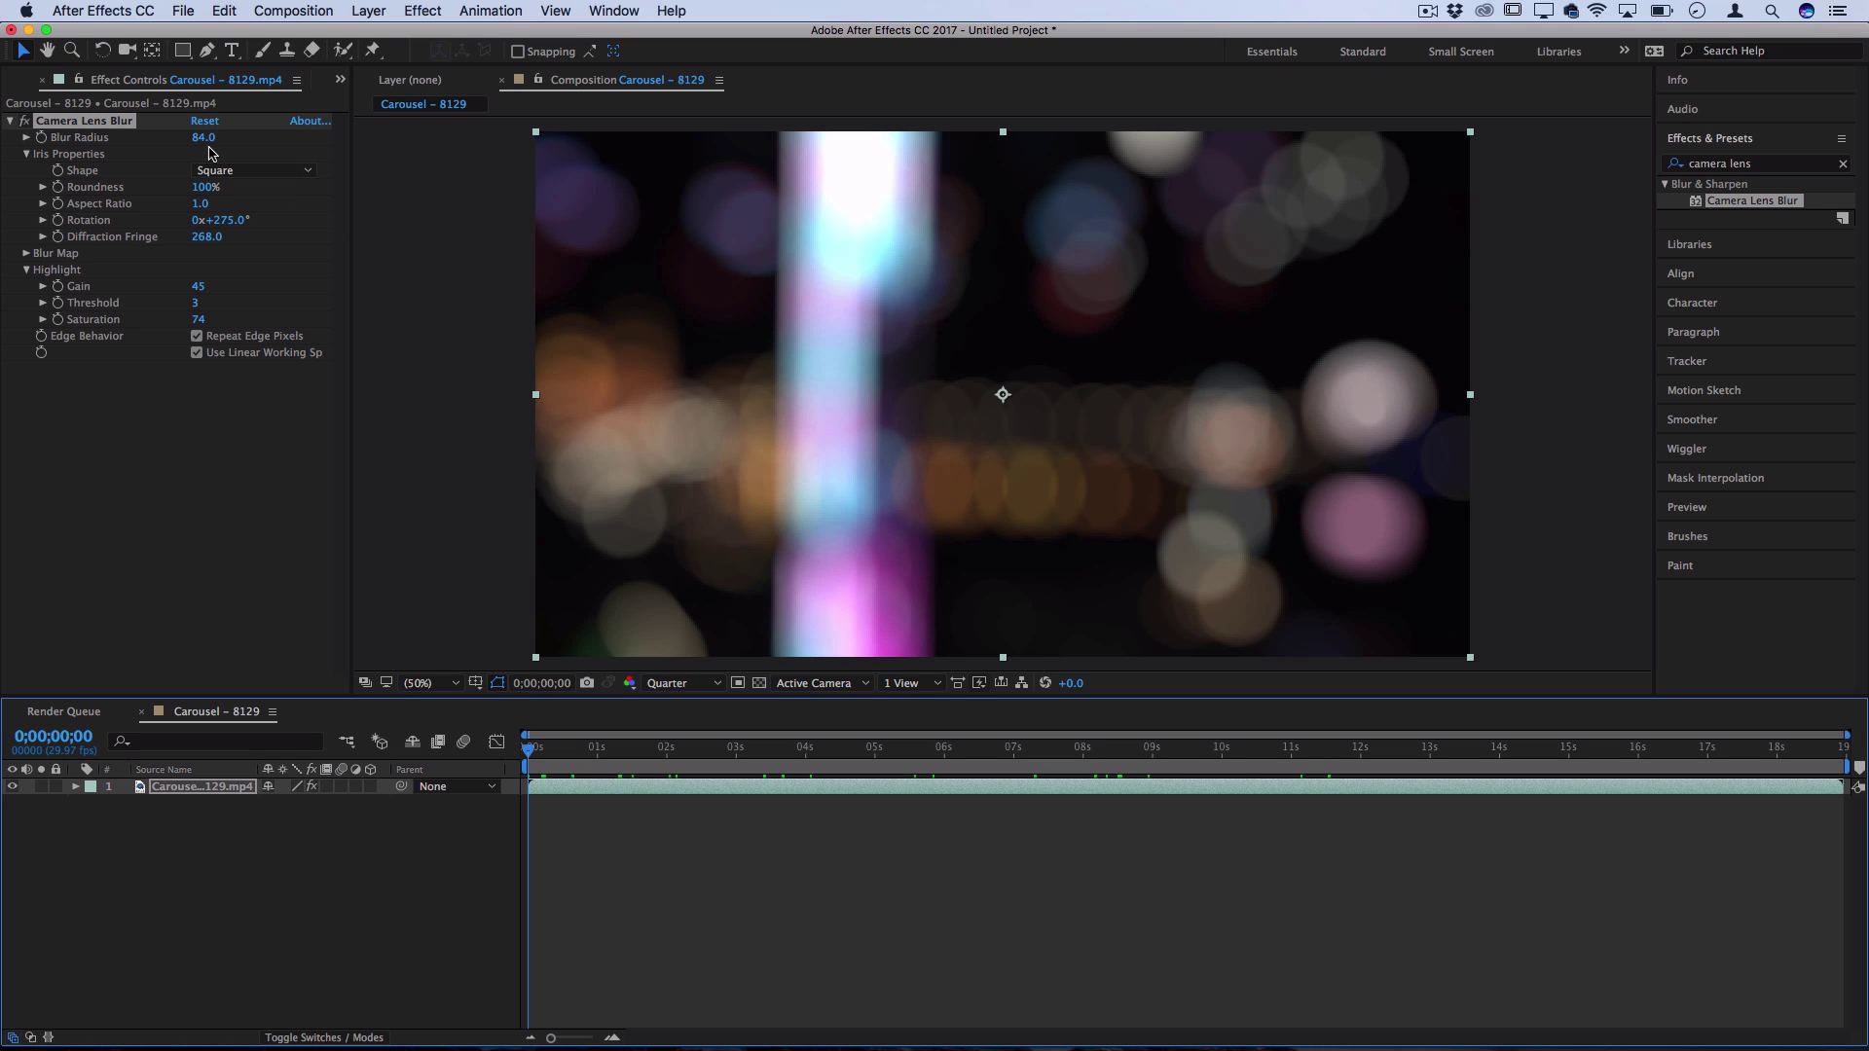
pyautogui.moveTo(196, 143); pyautogui.dragTo(268, 133)
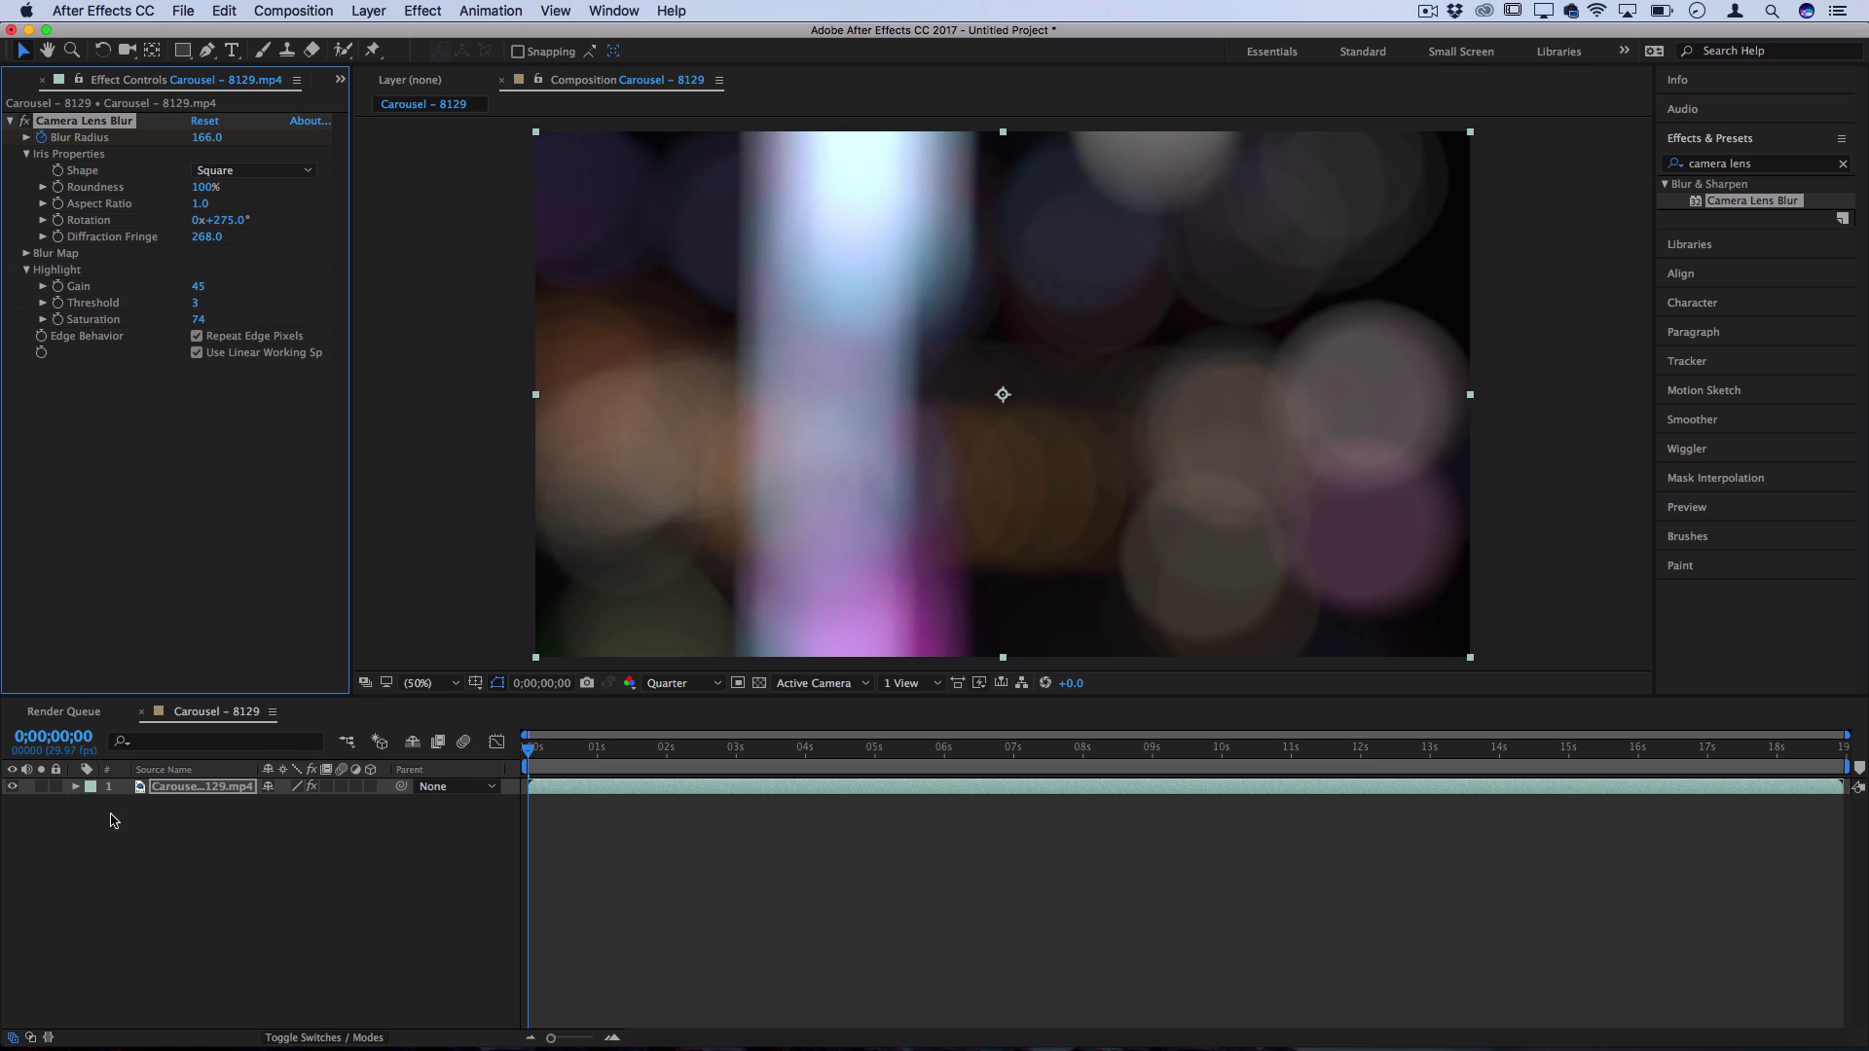
# Reveal the layer's Camera Lens Blur properties in the timeline and move to five seconds
pyautogui.click(76, 788)
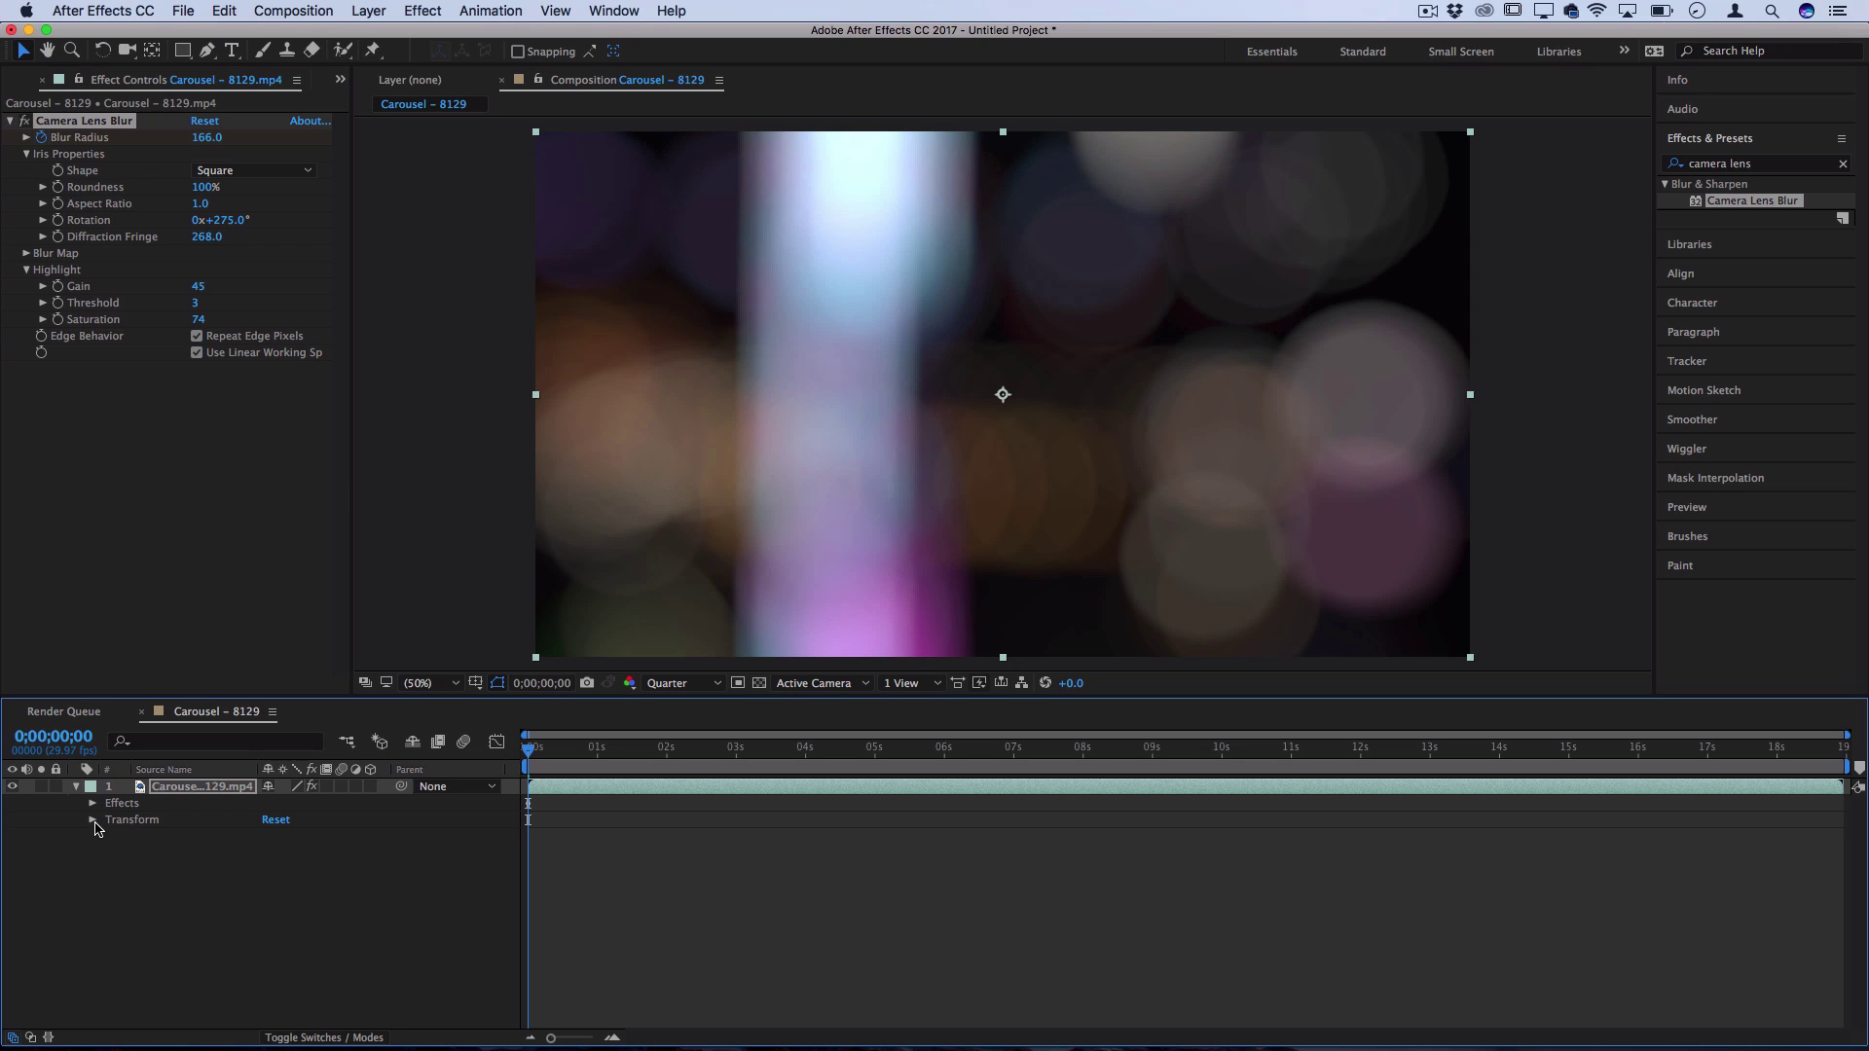
pyautogui.click(92, 804)
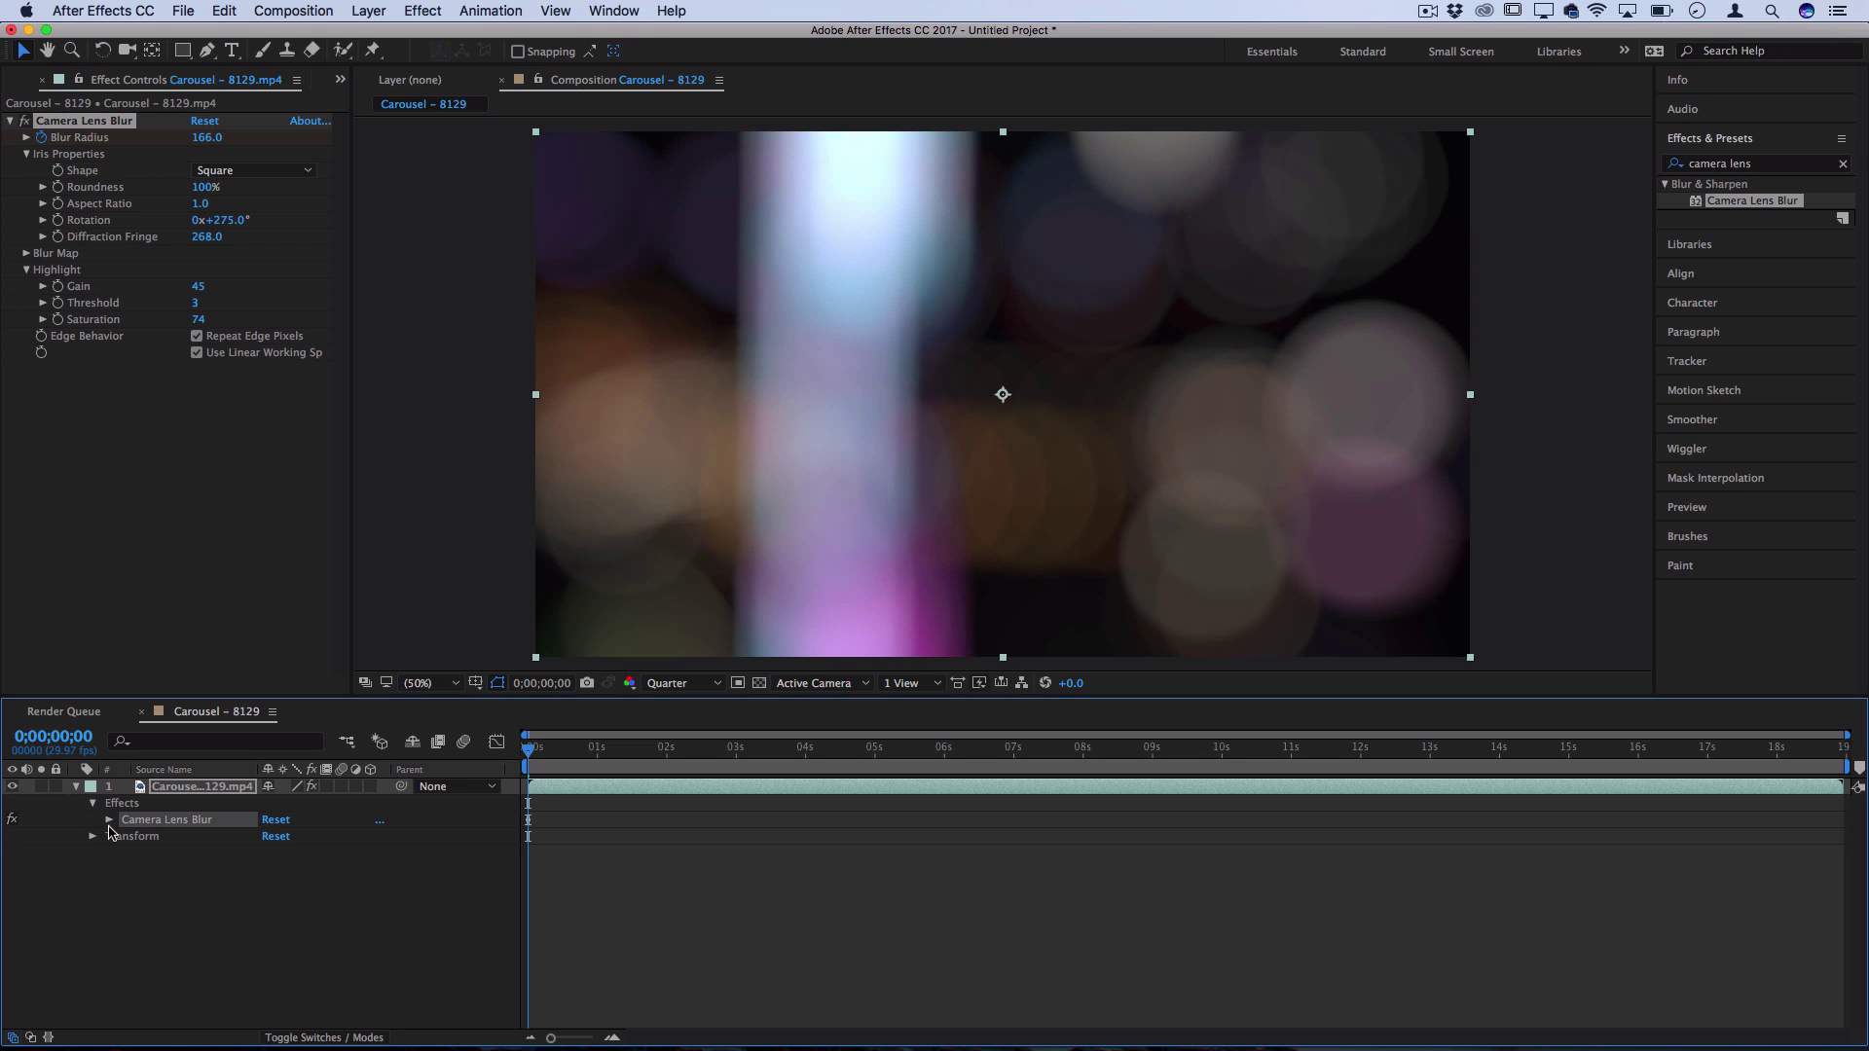
pyautogui.click(109, 820)
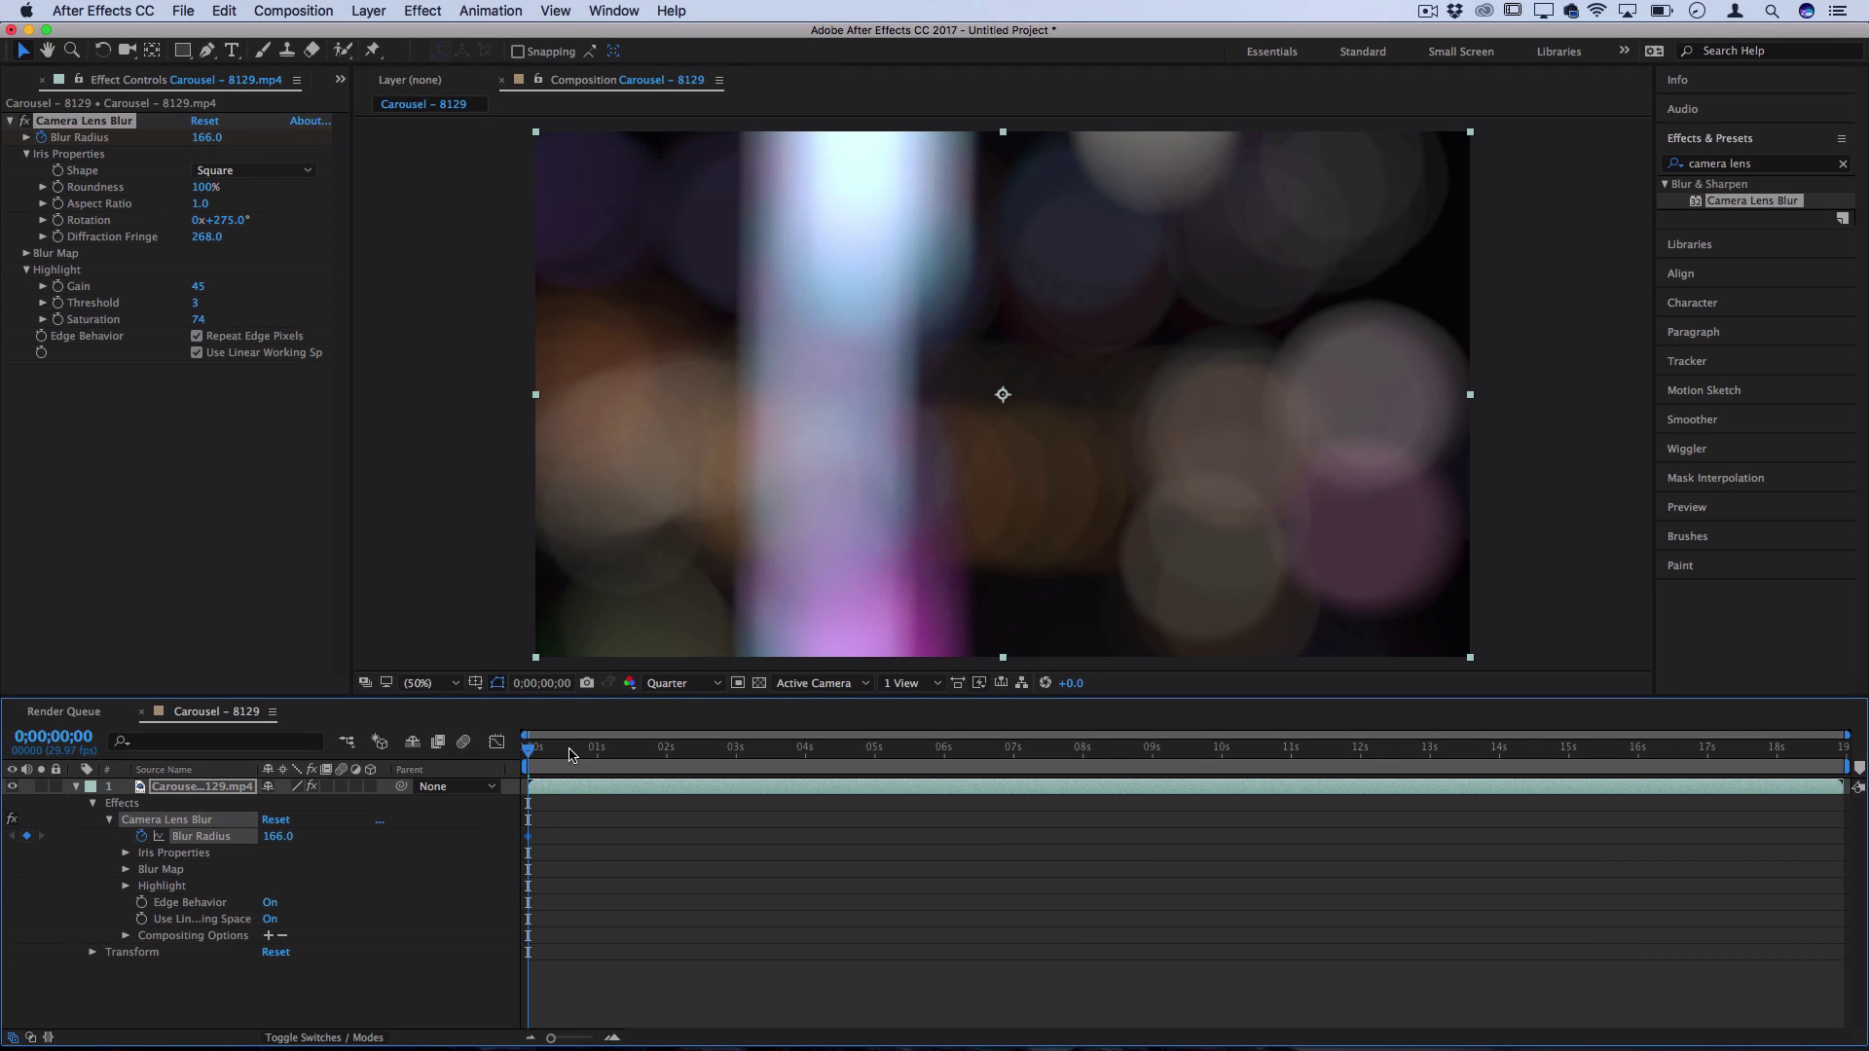
pyautogui.moveTo(572, 754); pyautogui.dragTo(879, 748)
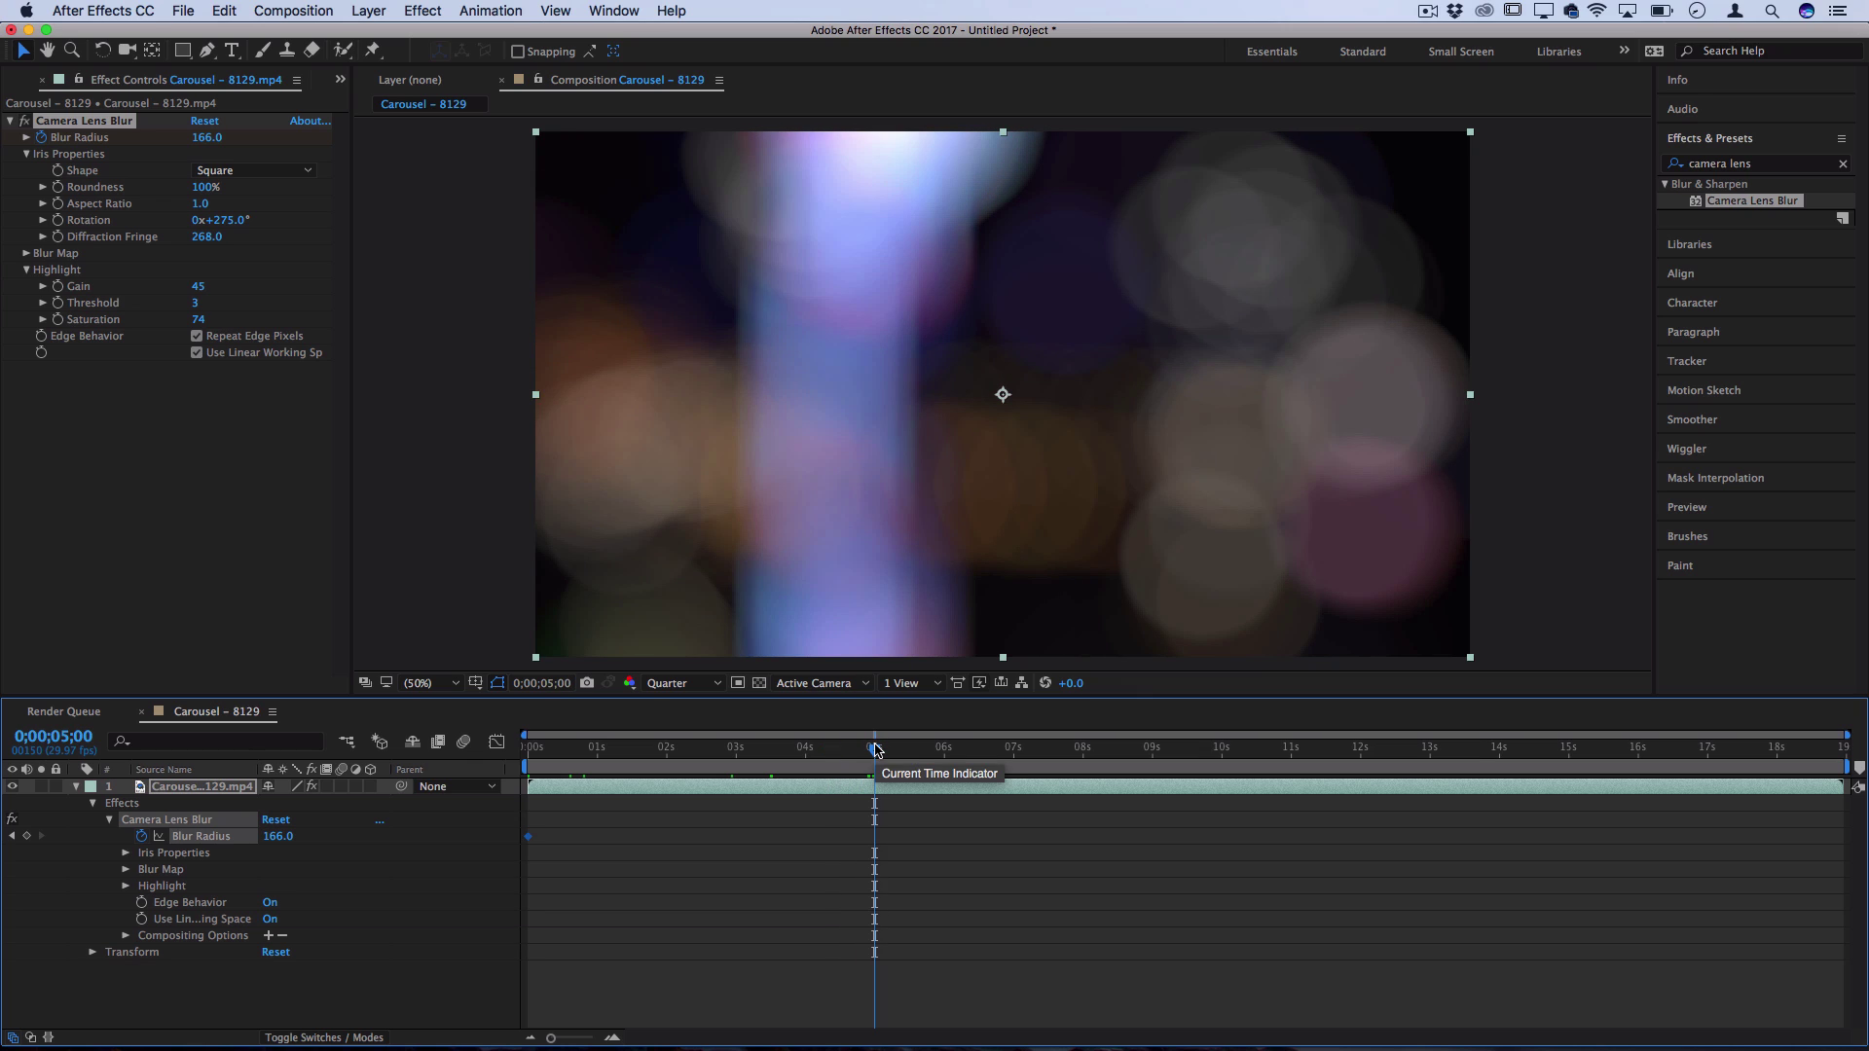
# Set Blur Radius to 0 at five seconds and preview the focus pull from the start
pyautogui.click(205, 136)
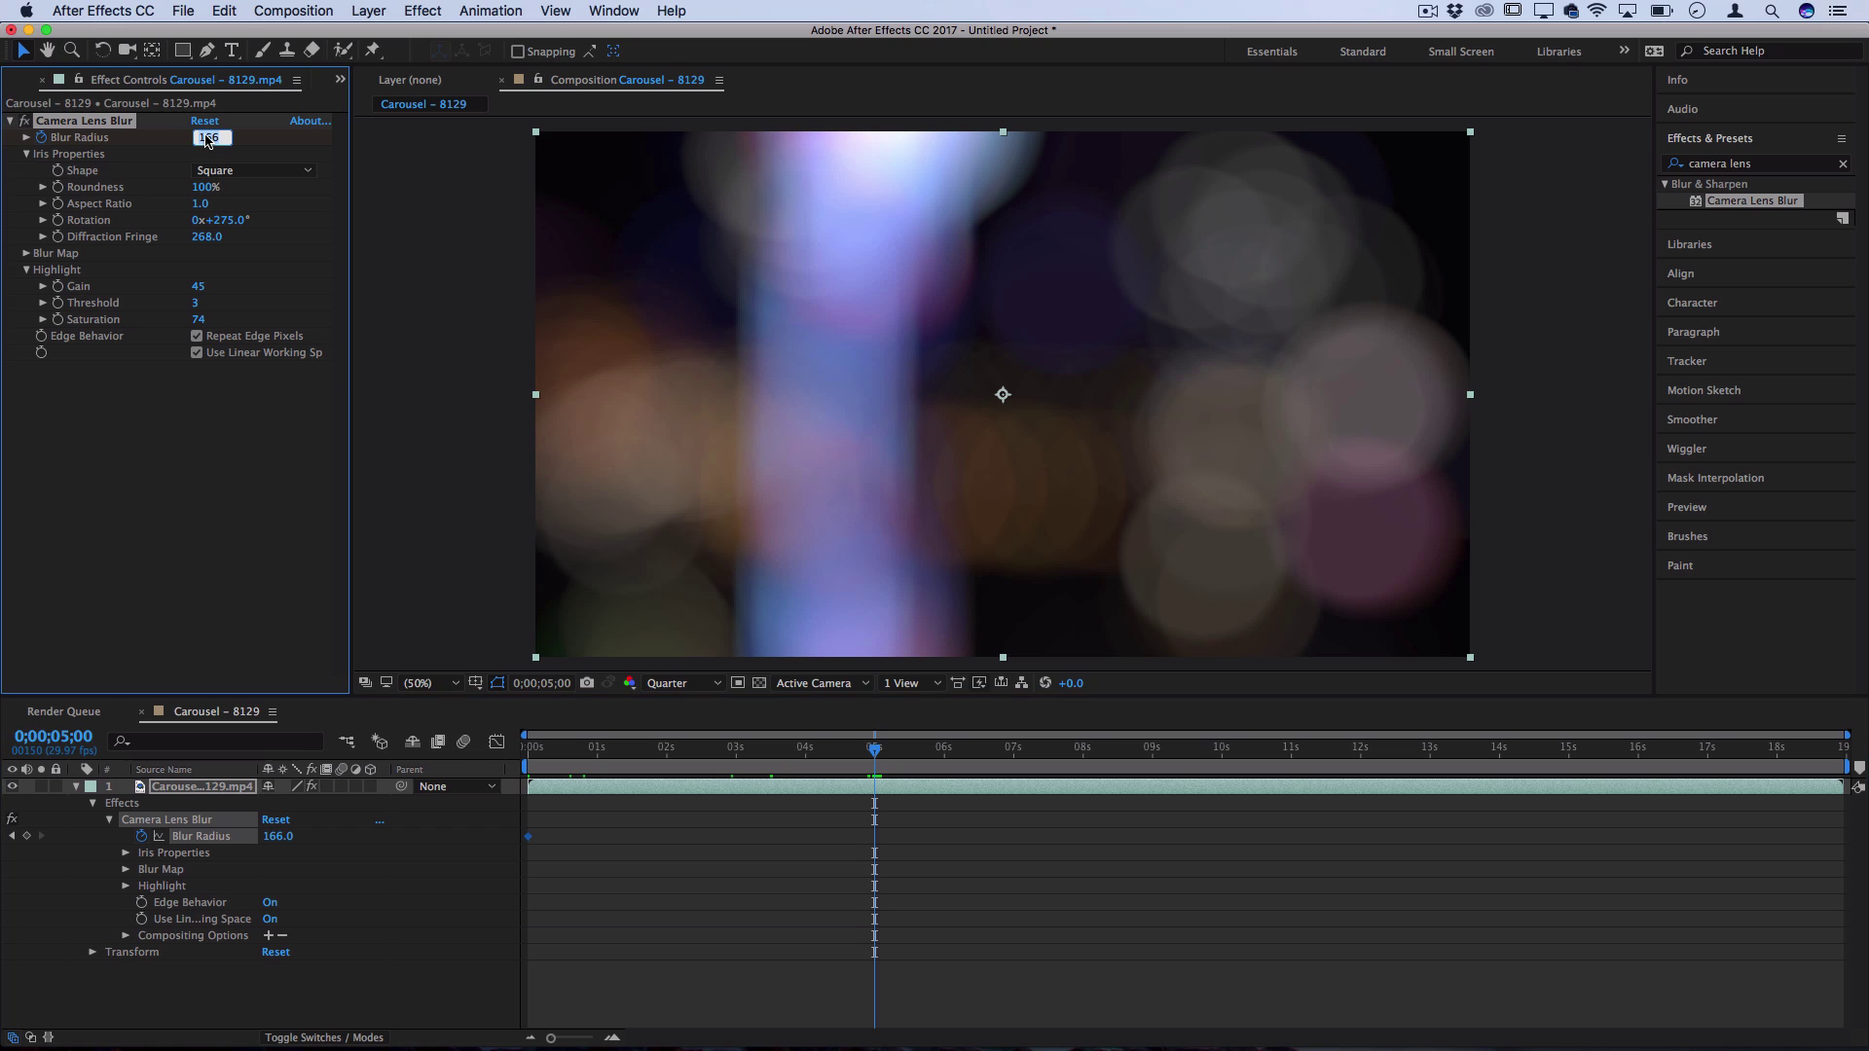
pyautogui.write('0')
pyautogui.press('Return')
pyautogui.click(531, 746)
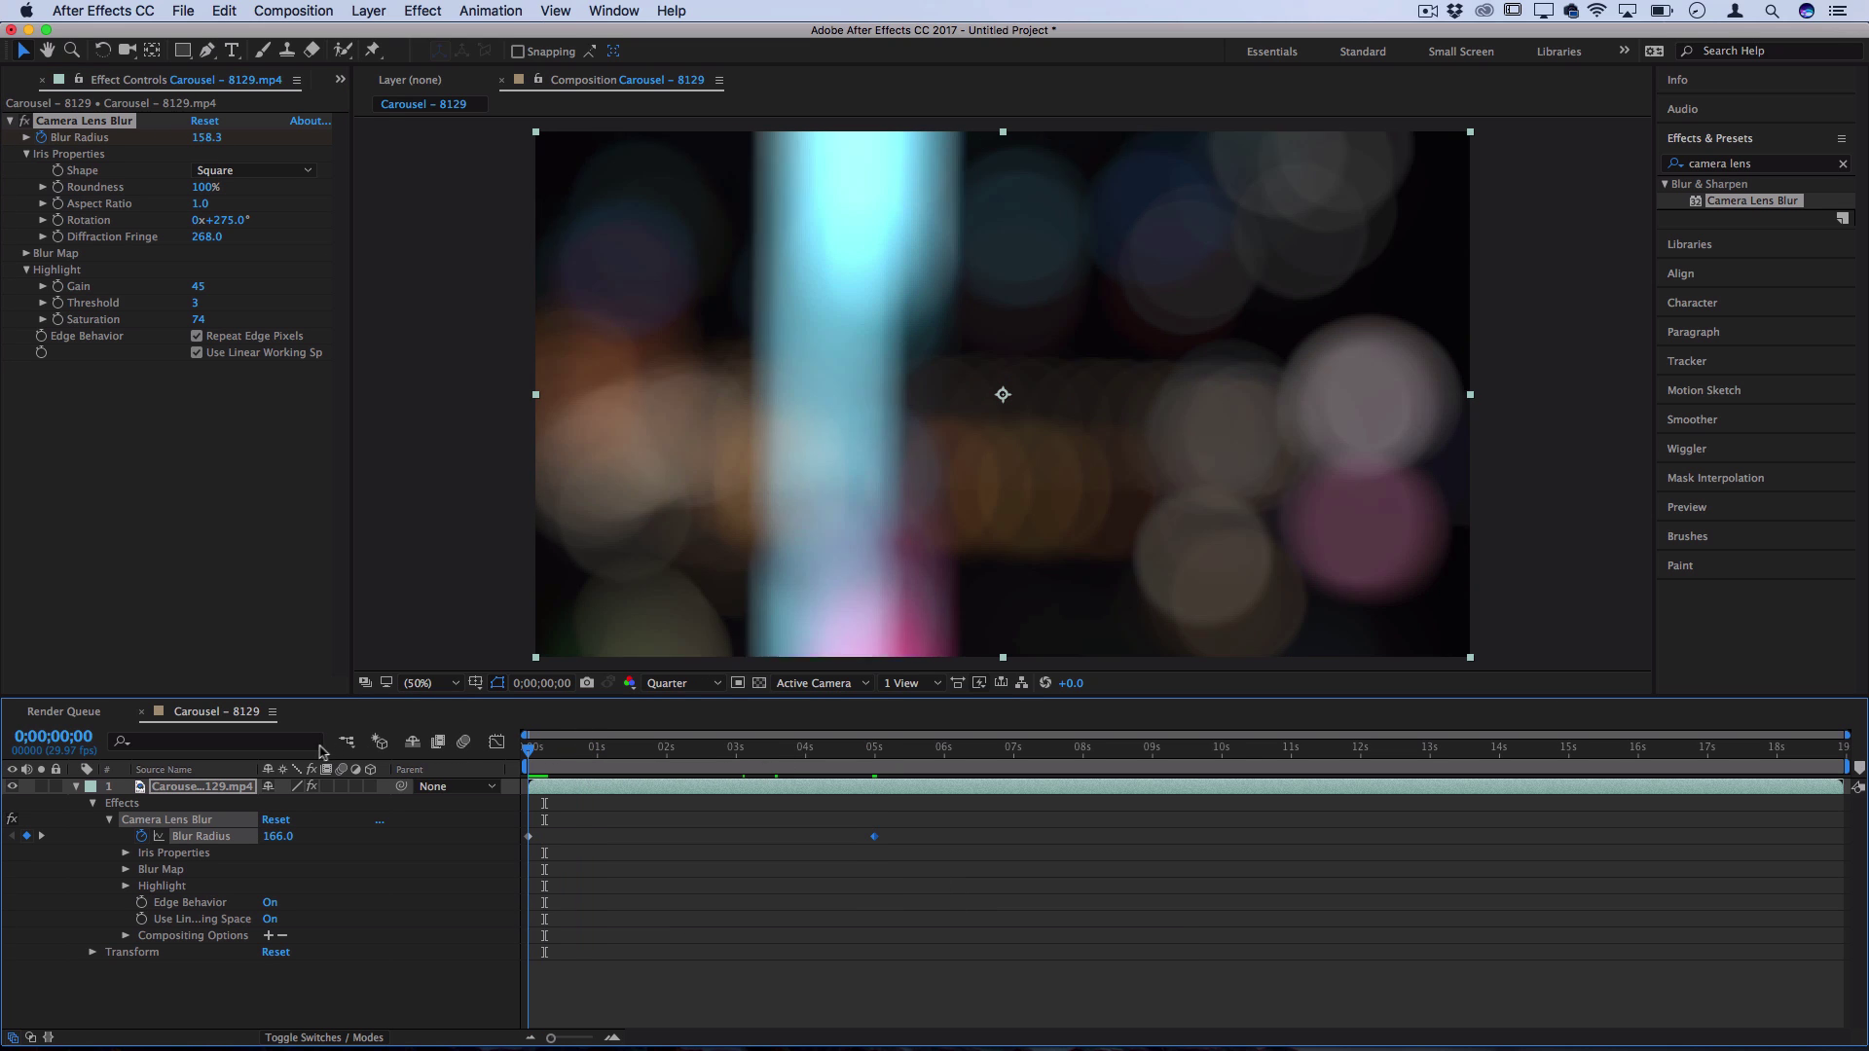
pyautogui.press('space')
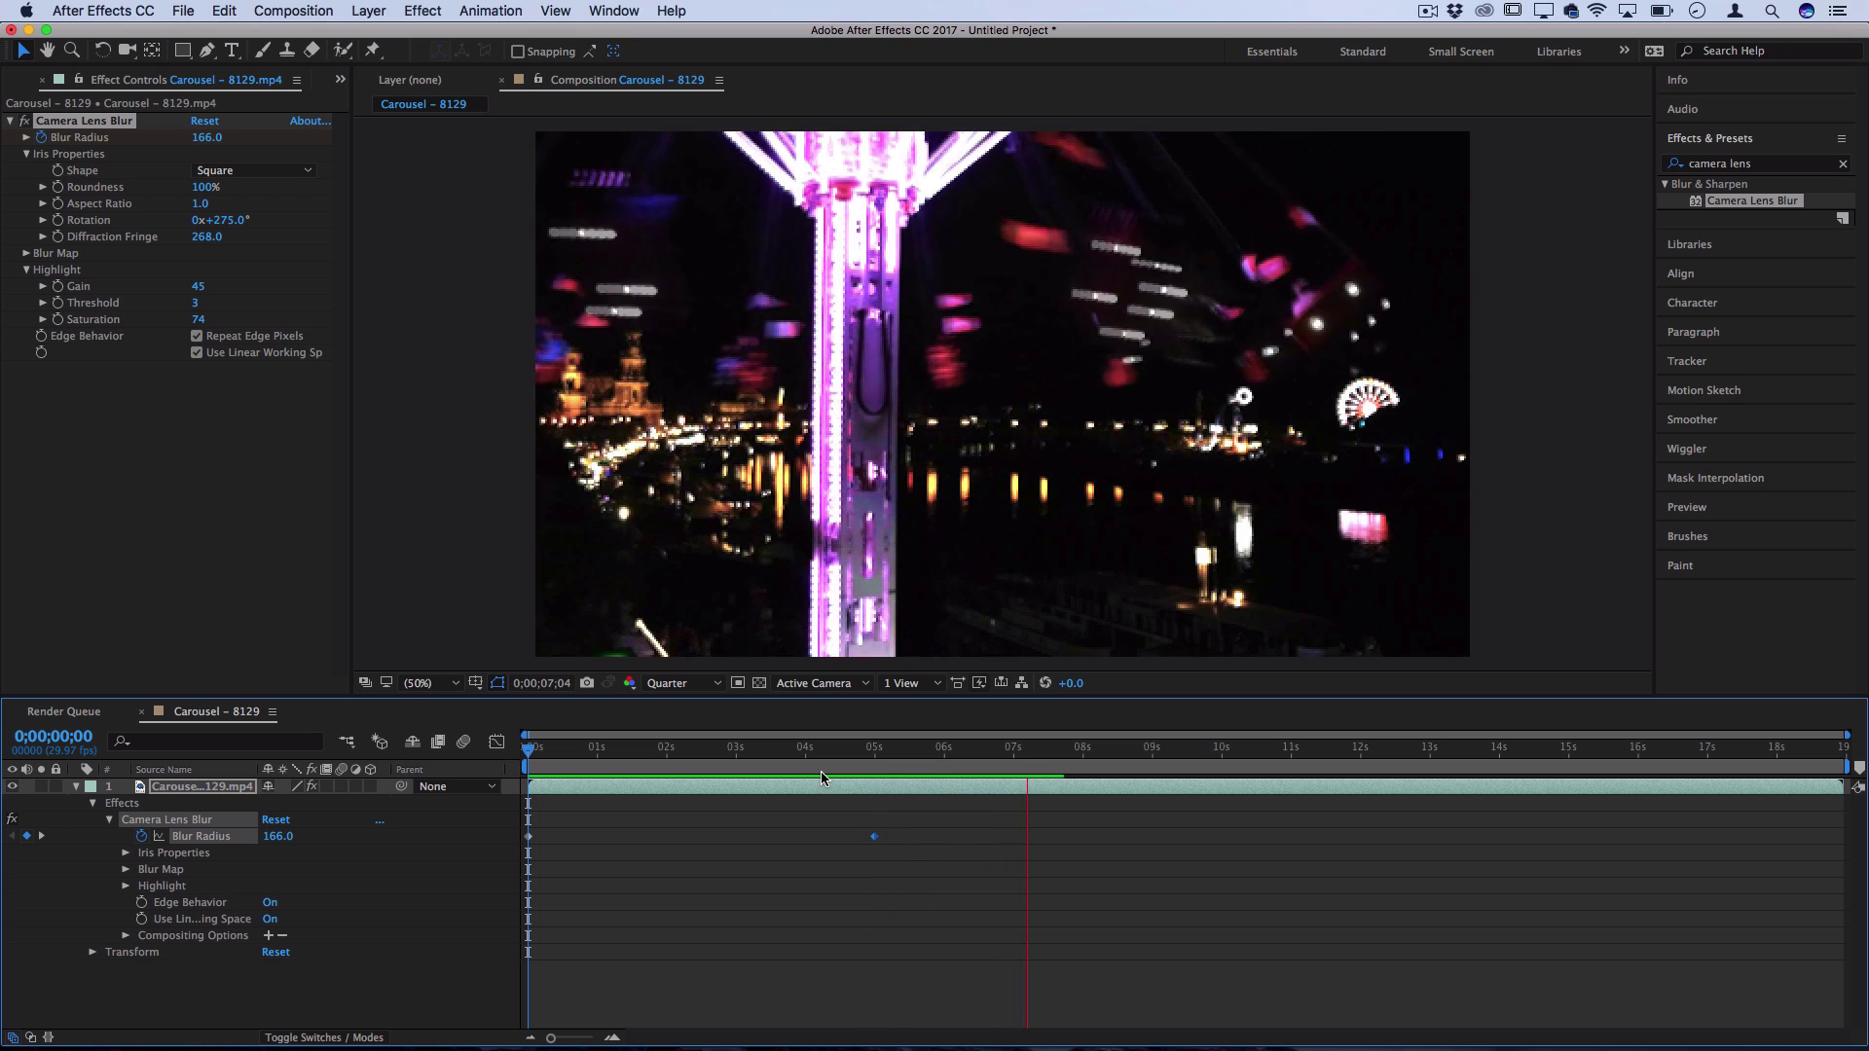
pyautogui.press('space')
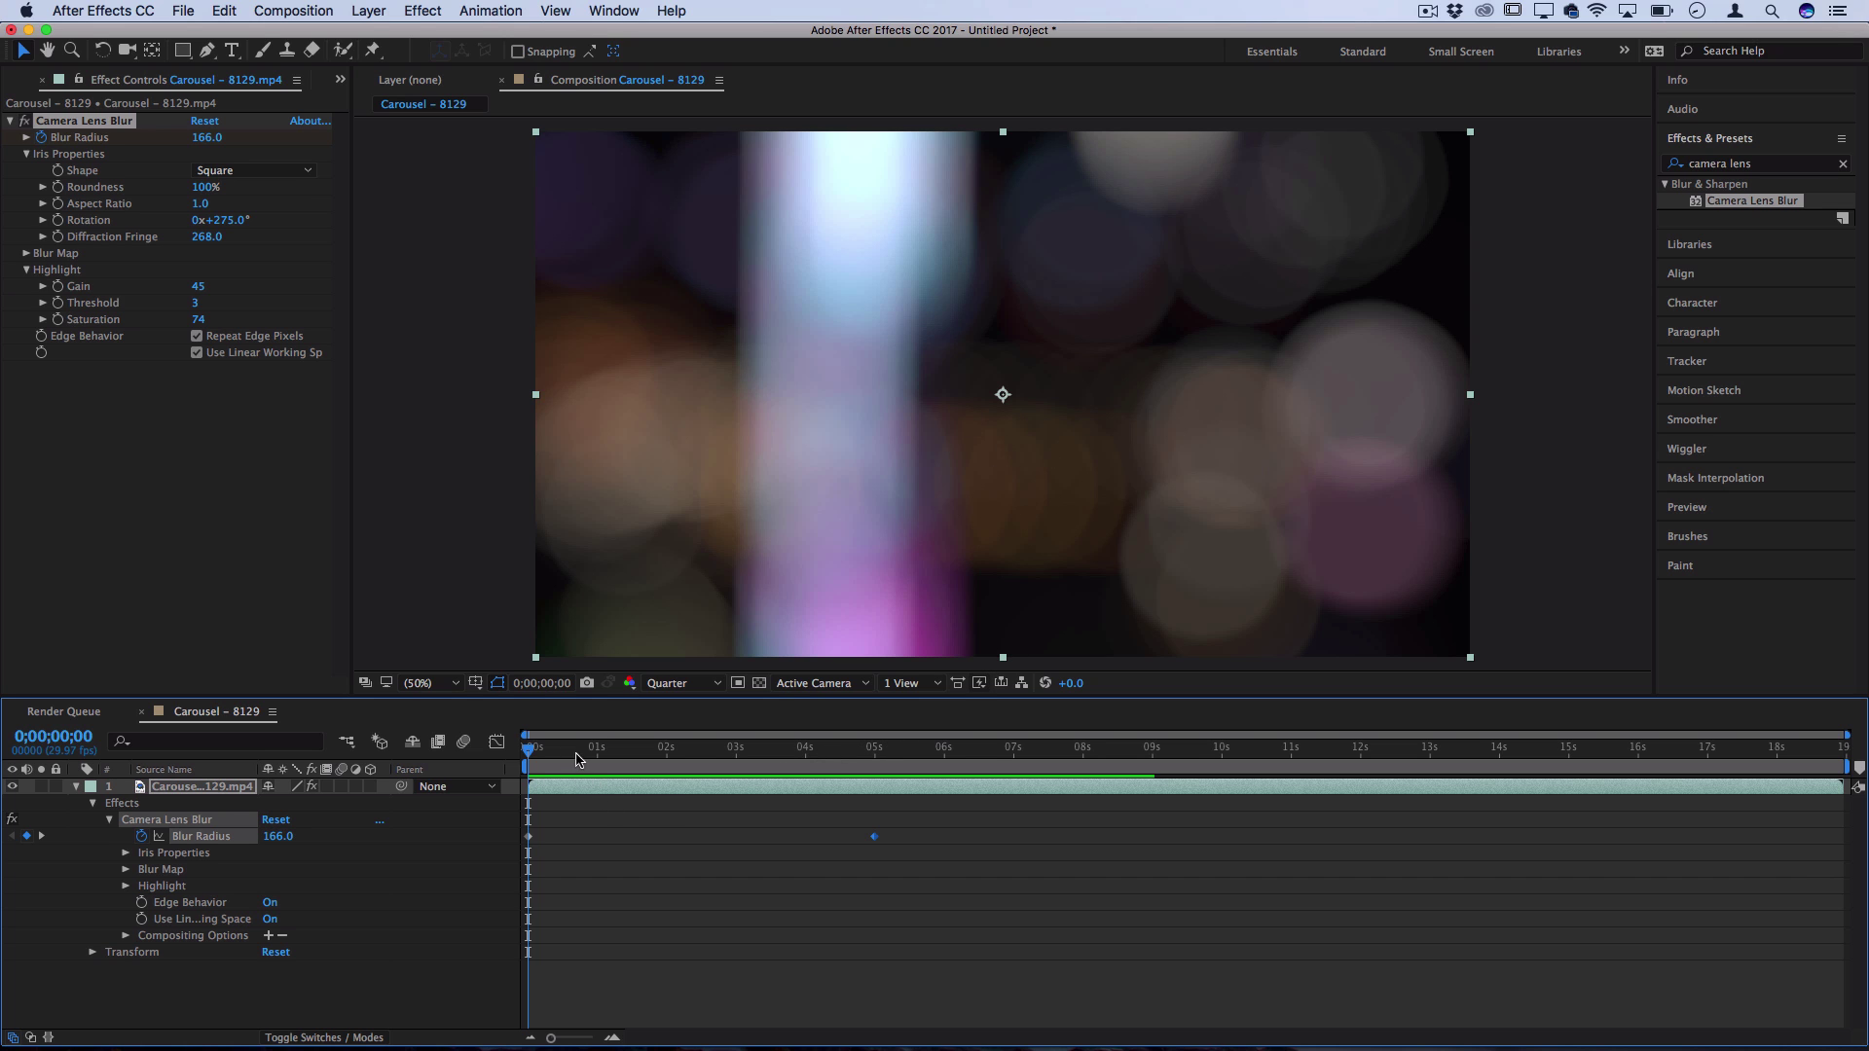
pyautogui.moveTo(577, 758); pyautogui.dragTo(1236, 791)
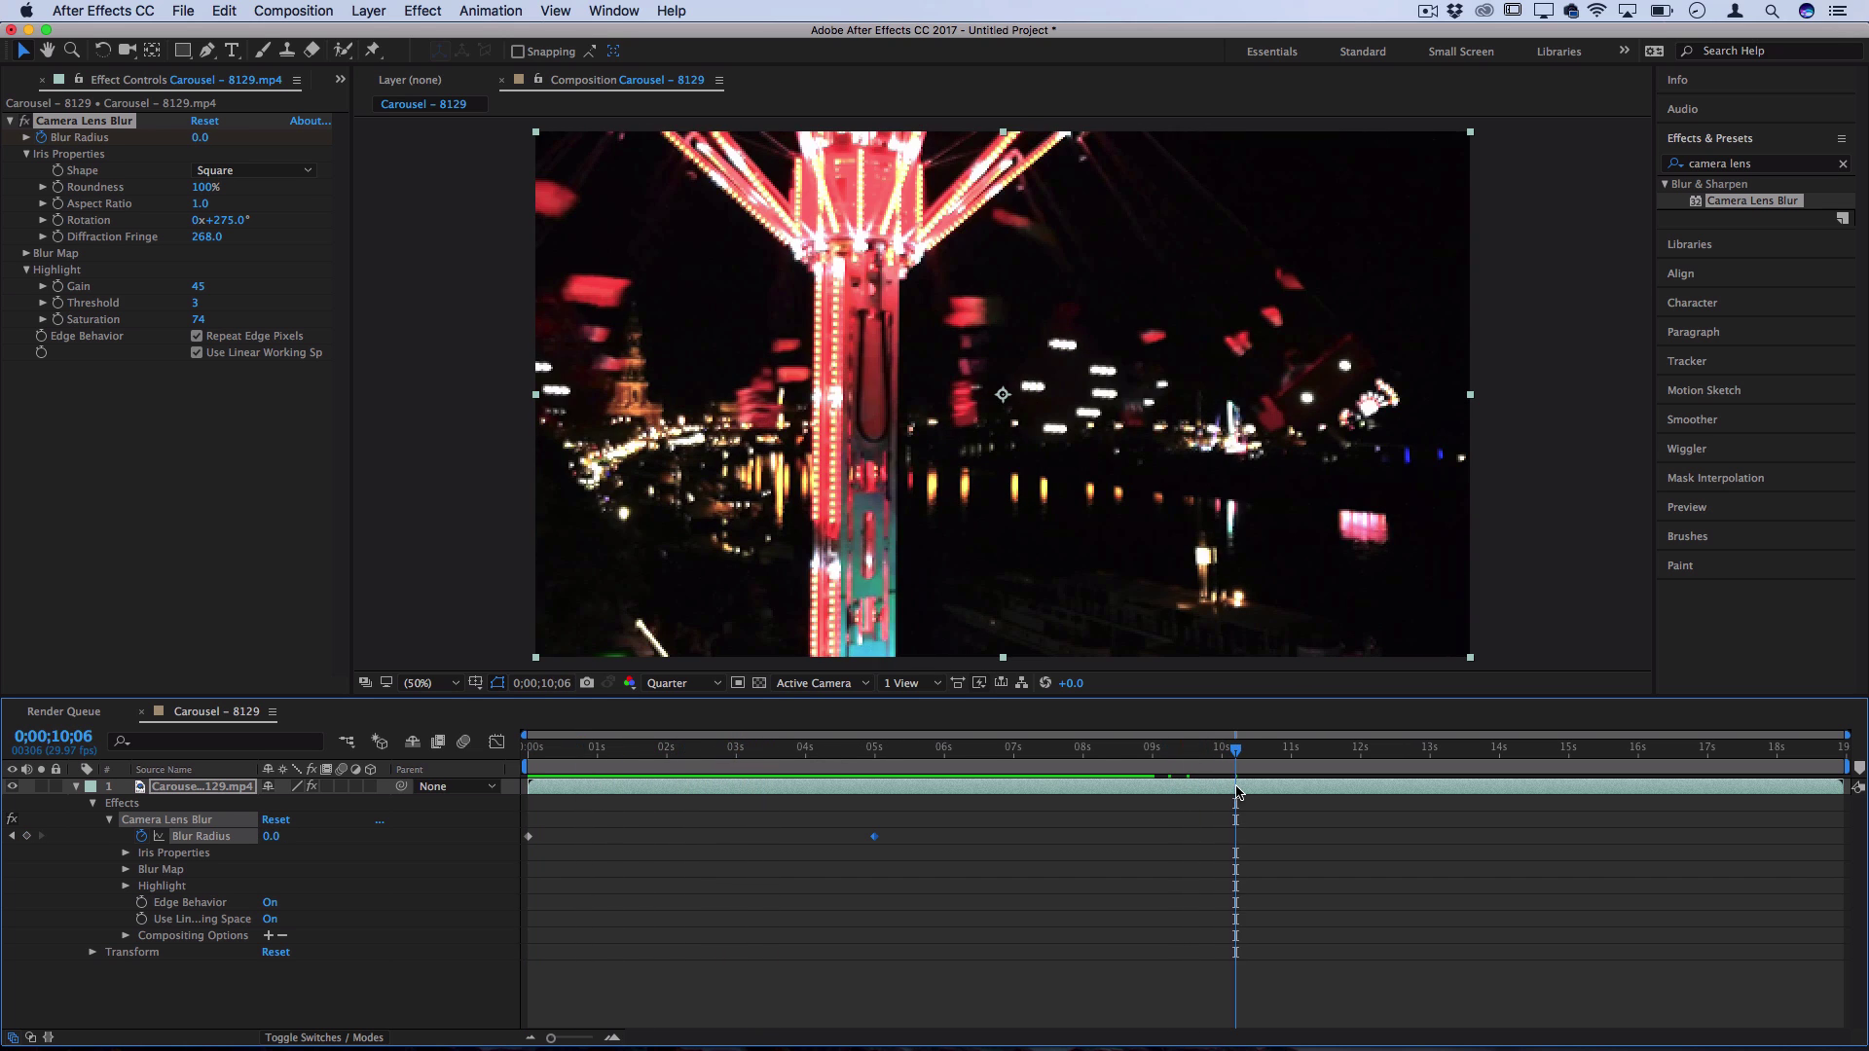